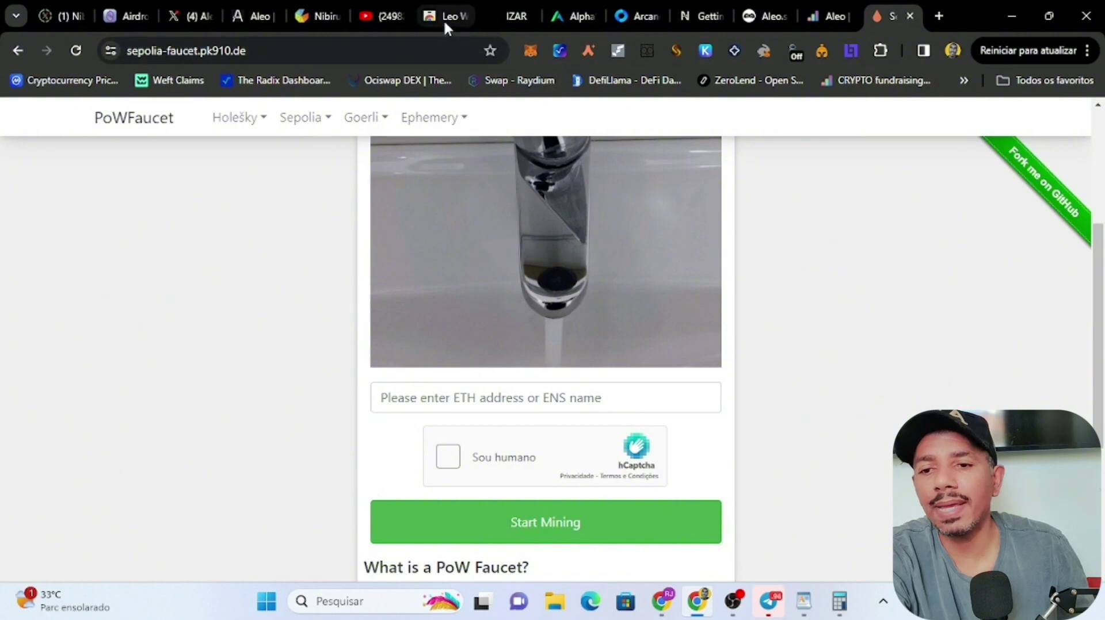
# View the Leo Wallet account, then review the faucet links in the WordPad airdrop document and return to the browser.
pyautogui.click(852, 51)
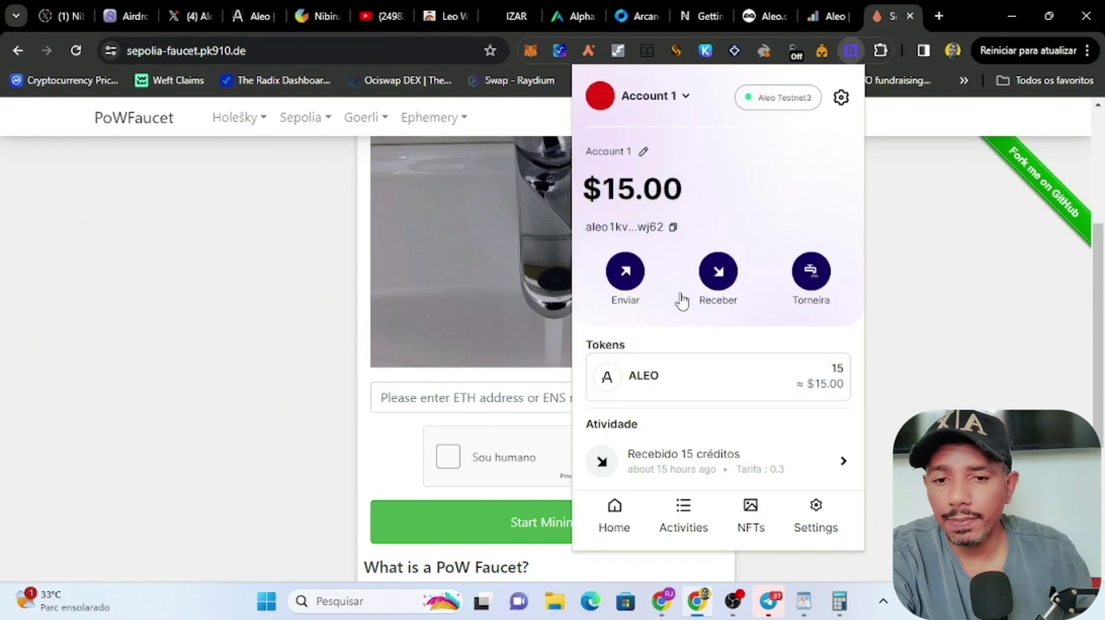
pyautogui.click(804, 601)
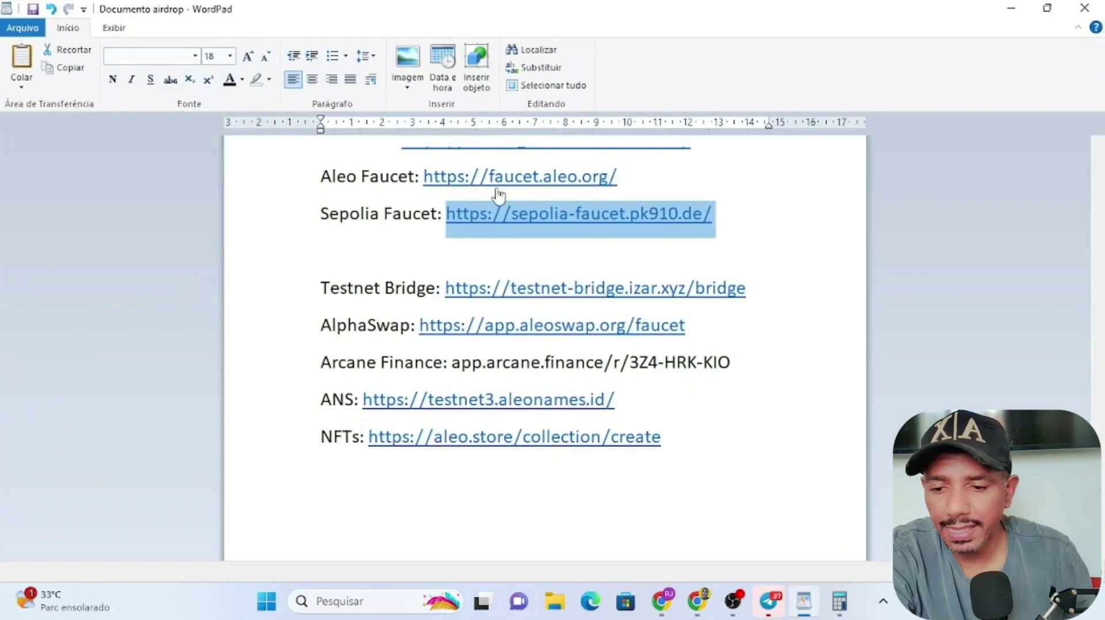
pyautogui.scroll(2, 489, 219)
pyautogui.scroll(1, 484, 238)
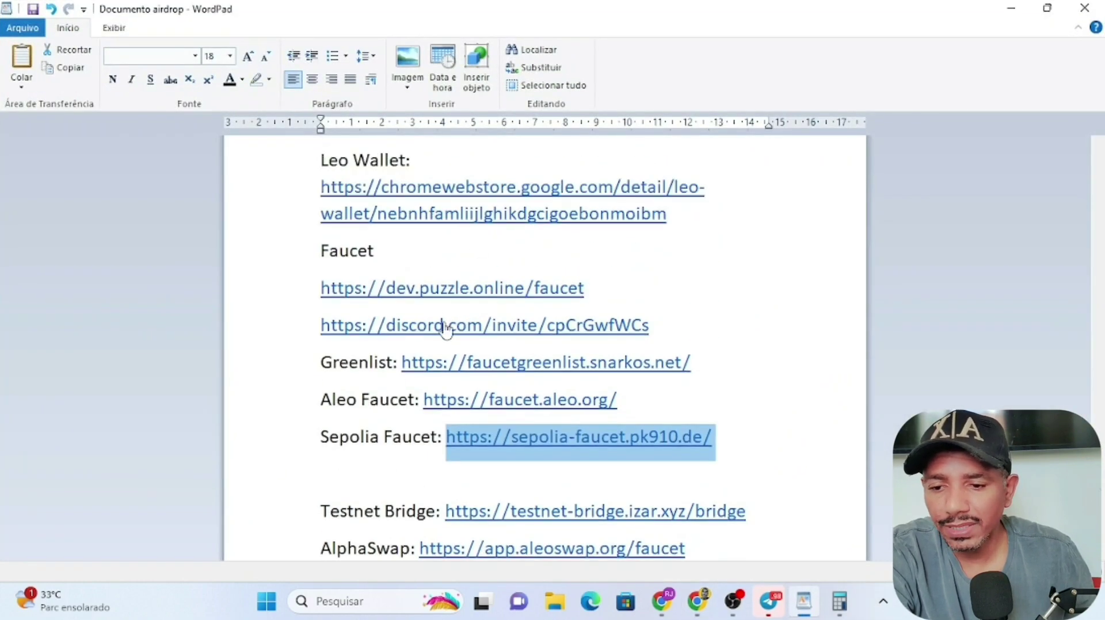
pyautogui.moveTo(698, 601)
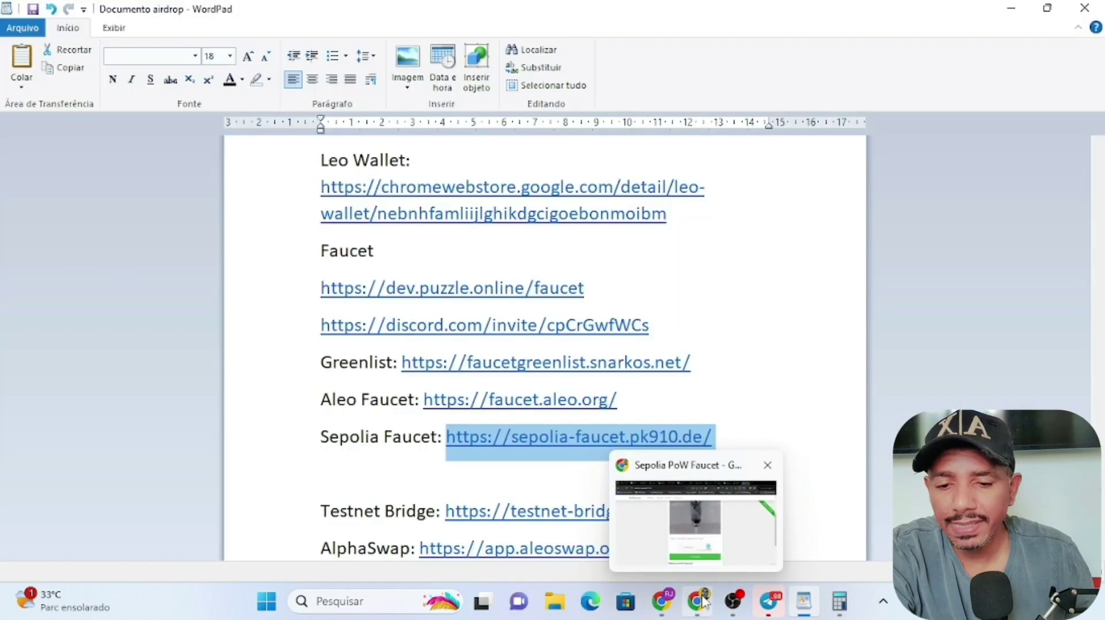
pyautogui.click(696, 518)
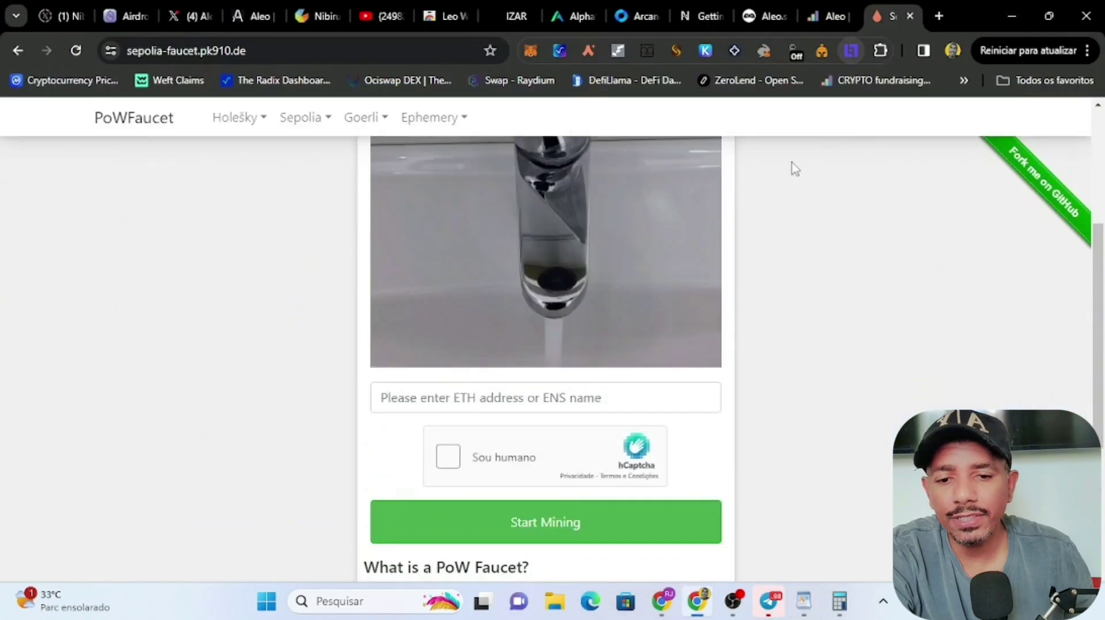
# Open the Leo Wallet's faucet instructions and go to the linked Discord faucet channel.
pyautogui.click(852, 51)
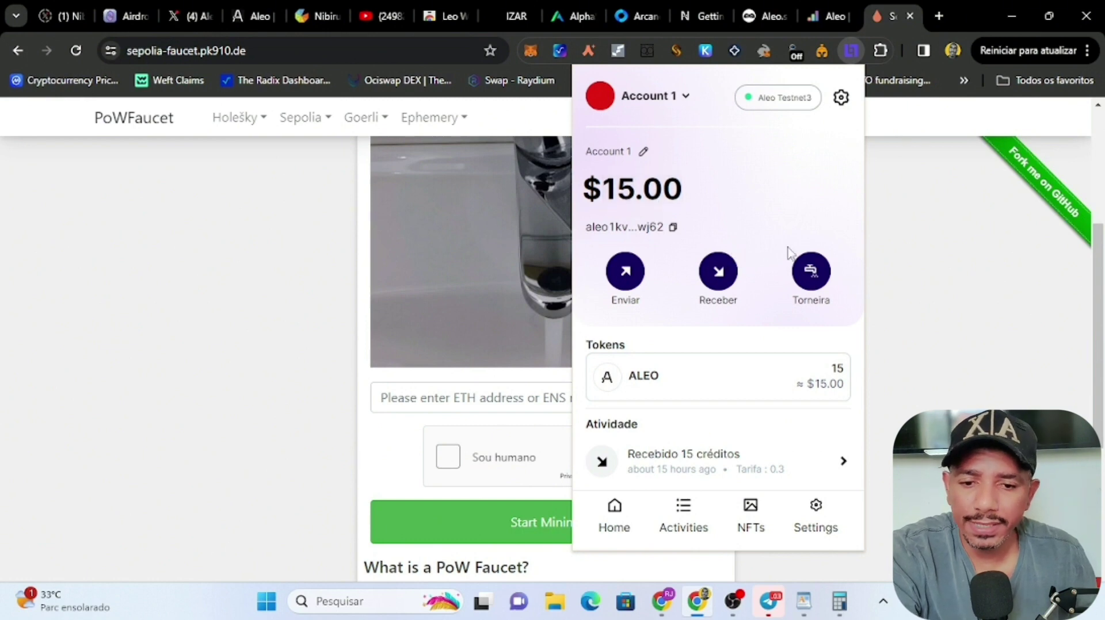
pyautogui.click(813, 274)
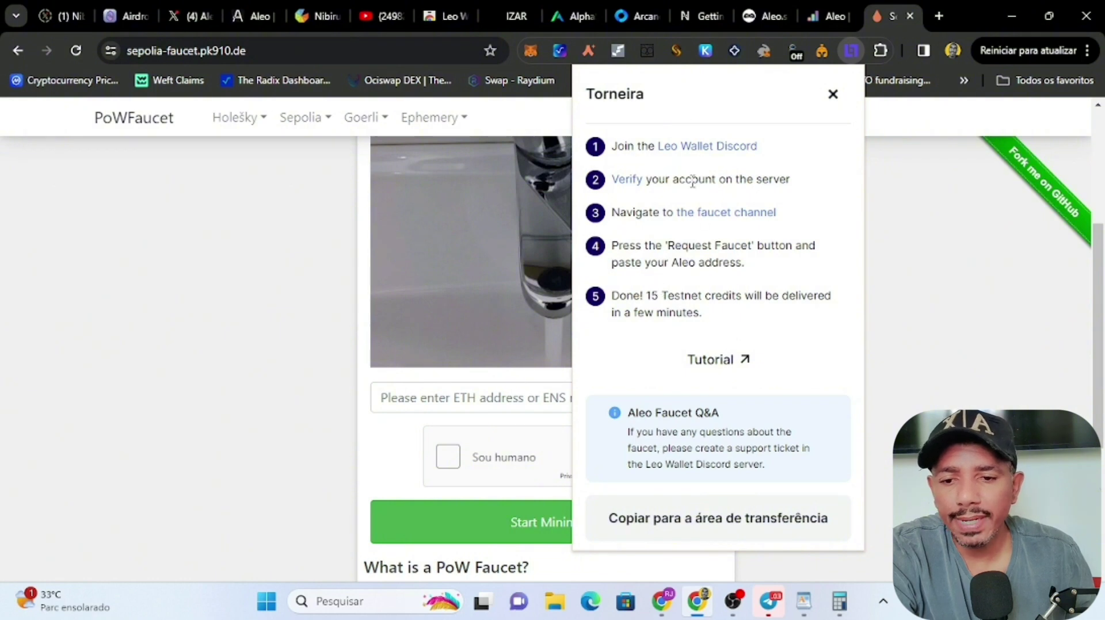
pyautogui.click(721, 214)
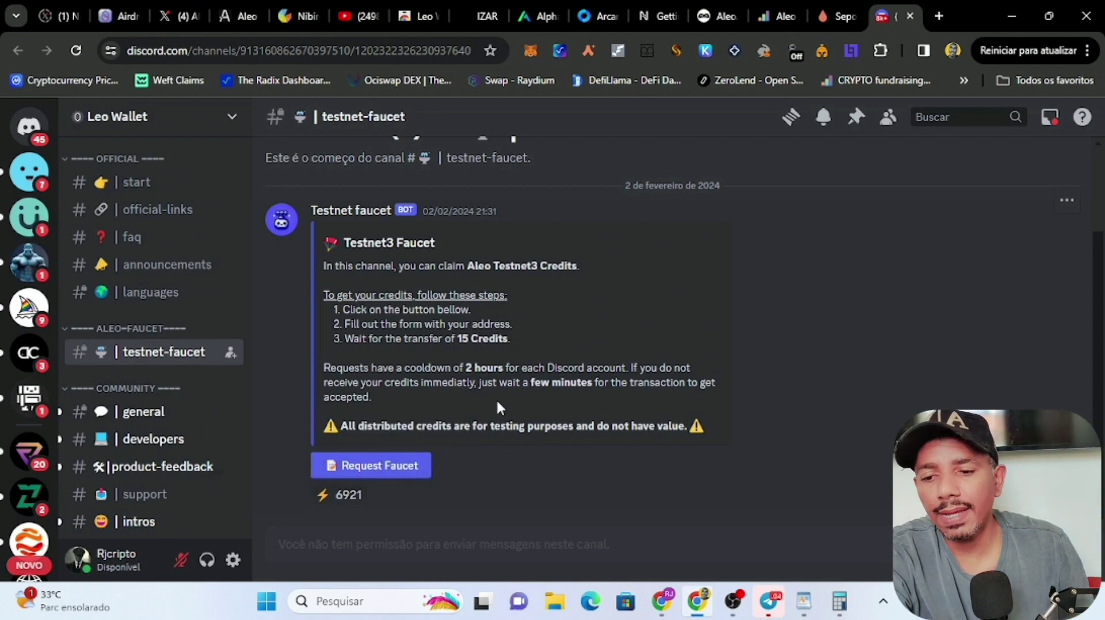
# Request testnet credits through the Discord Faucet Form, submitting the Aleo address copied from Leo Wallet.
pyautogui.click(385, 469)
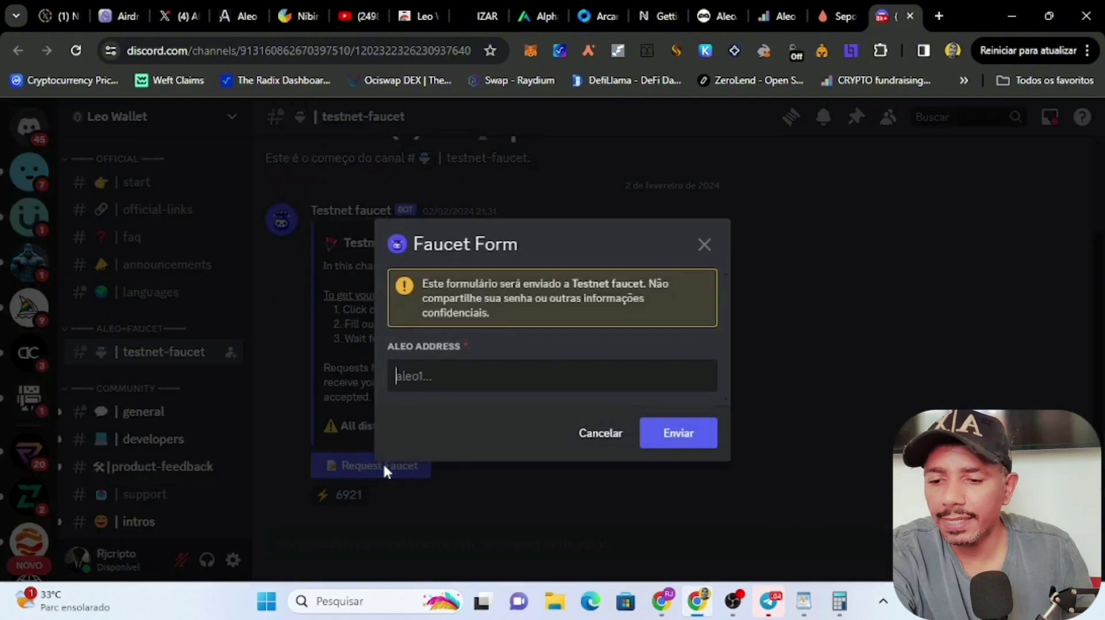
pyautogui.click(849, 52)
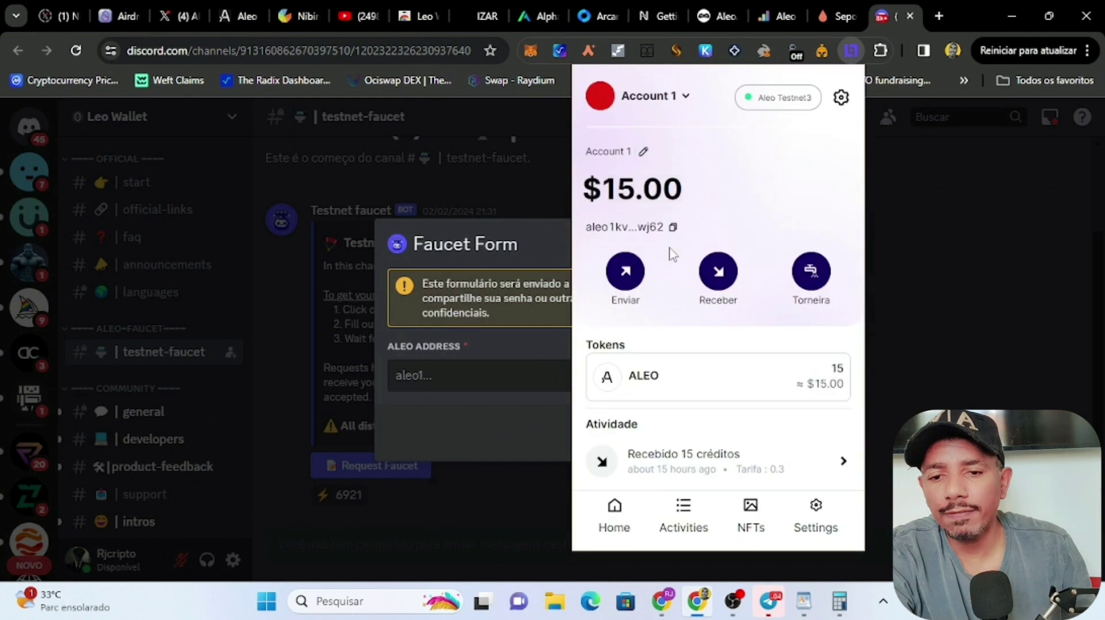
pyautogui.click(673, 227)
pyautogui.click(469, 378)
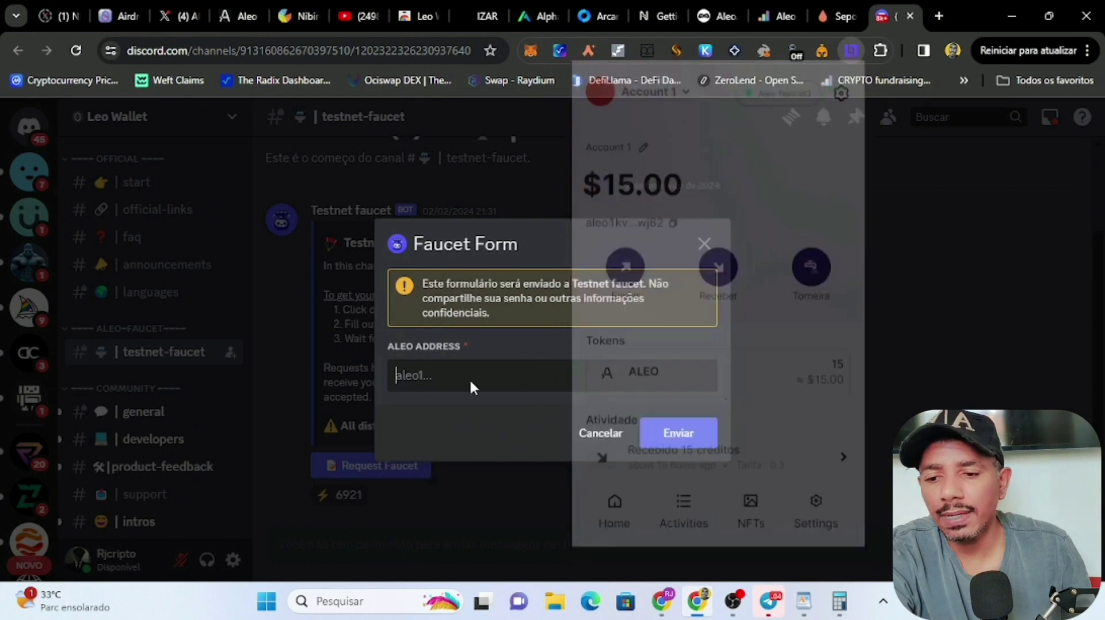
pyautogui.rightClick(469, 378)
pyautogui.click(520, 198)
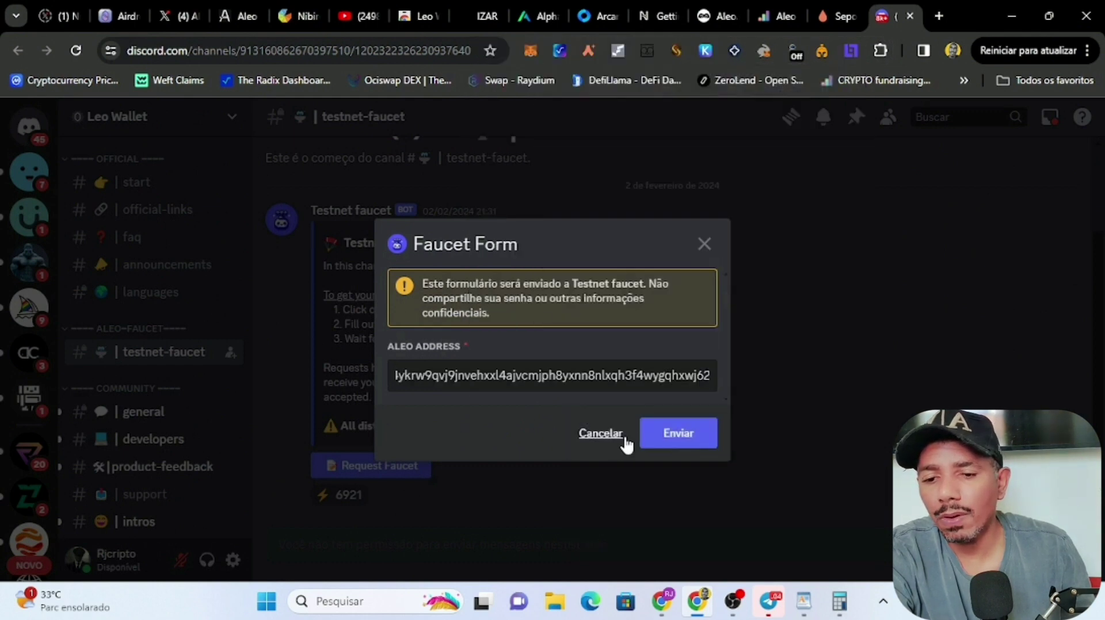
pyautogui.click(666, 434)
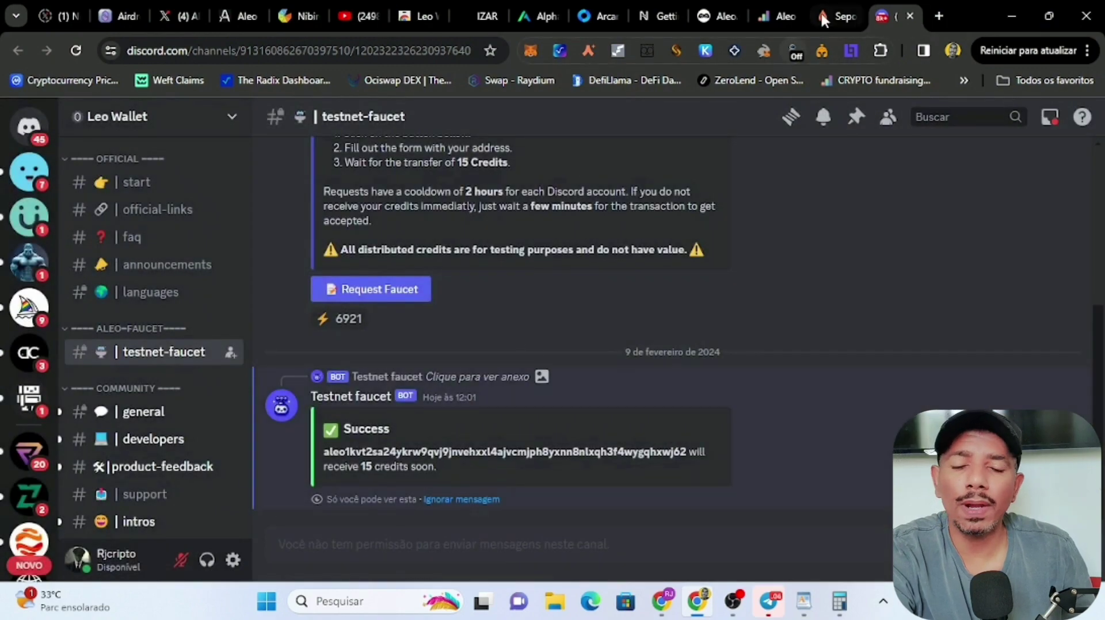
# On the IZAR testnet bridge, set the amount to send from Sepolia to ALEO to 0.1 ETH.
pyautogui.click(482, 17)
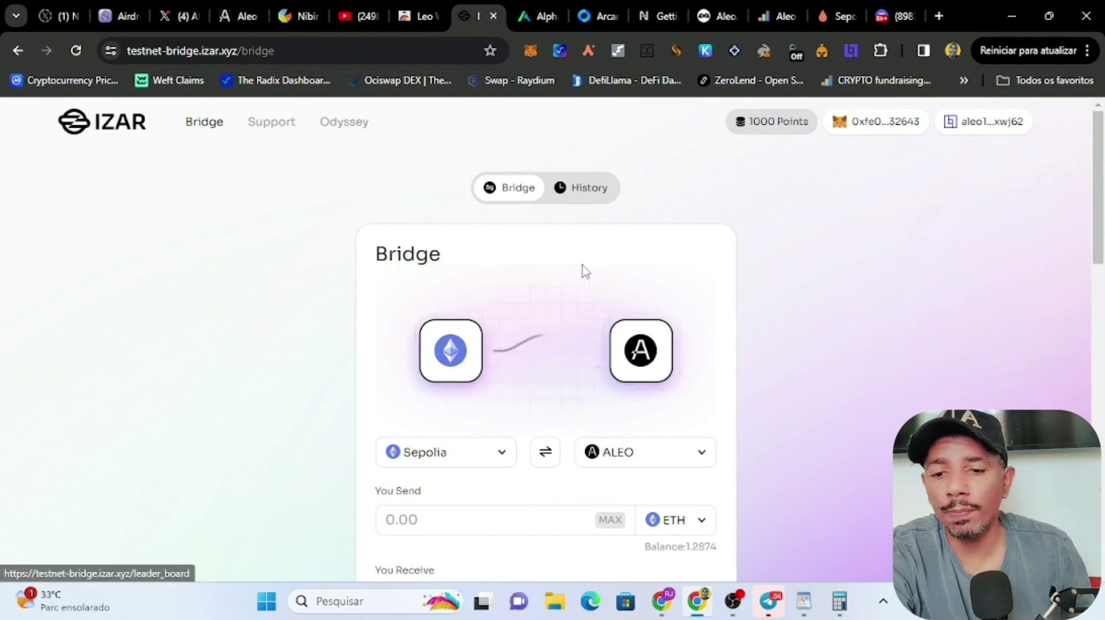
pyautogui.scroll(-1, 584, 271)
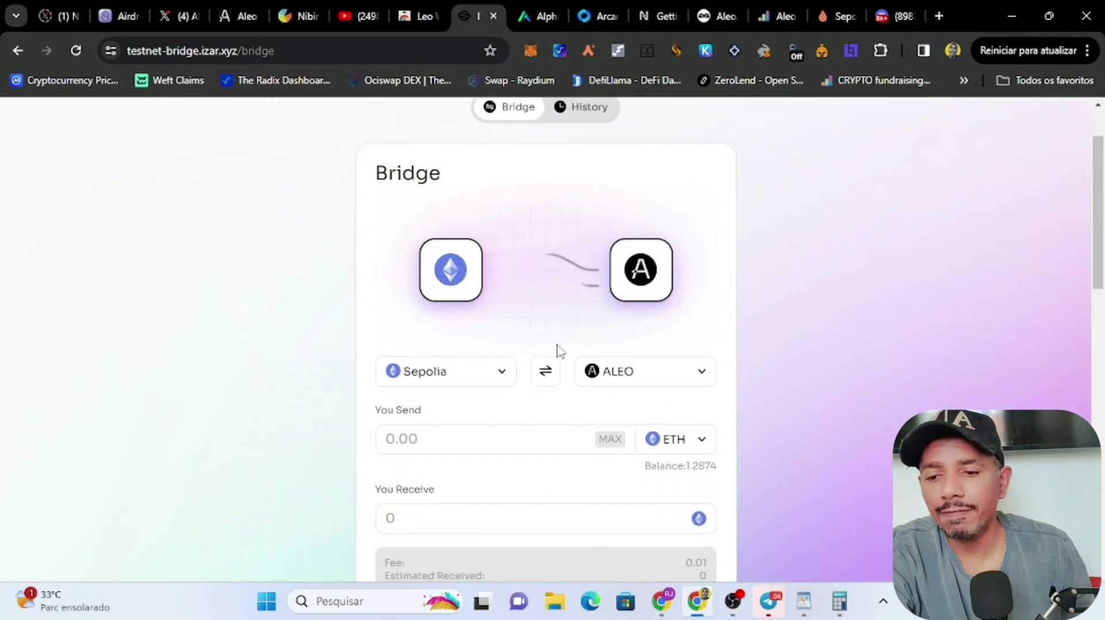
pyautogui.scroll(-1, 557, 351)
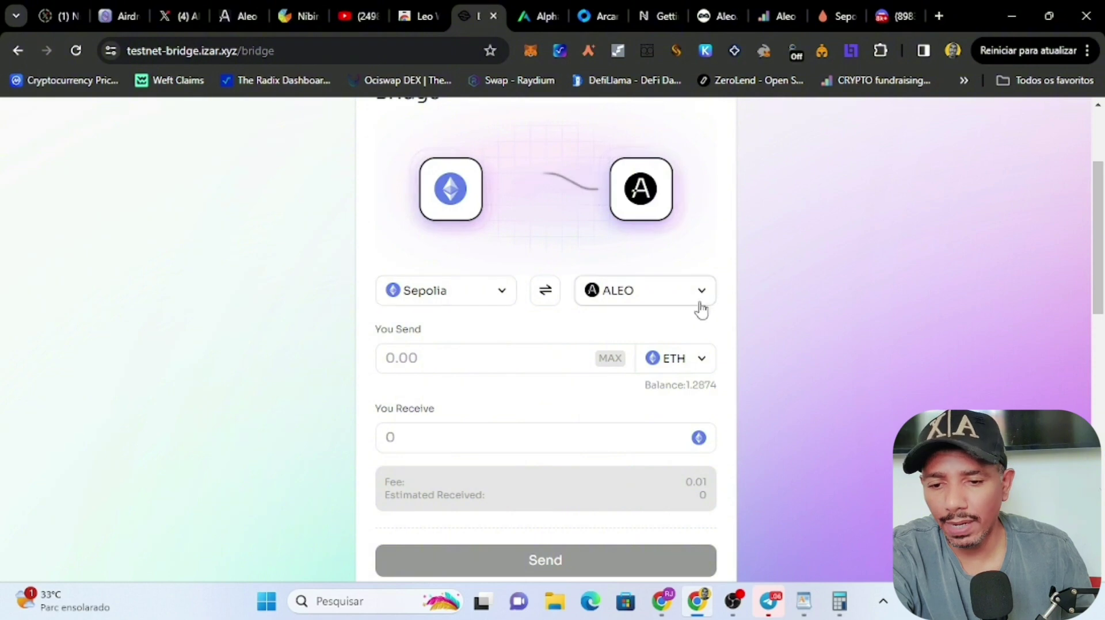
pyautogui.click(501, 364)
pyautogui.write('0.')
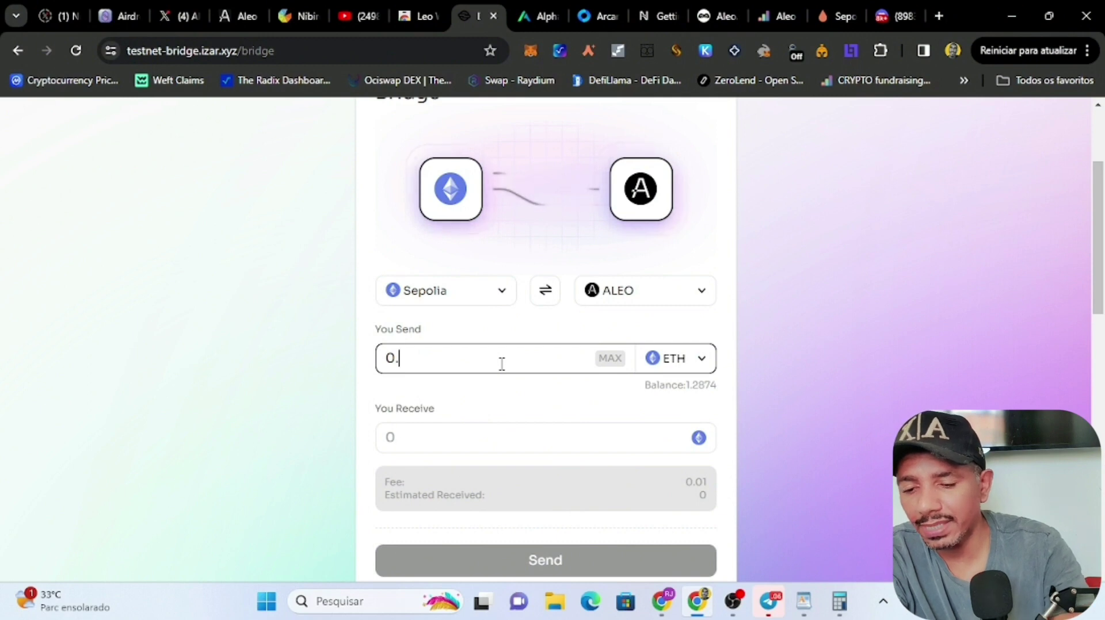
pyautogui.write('0')
pyautogui.scroll(1, 501, 364)
pyautogui.press('BackSpace')
pyautogui.press('BackSpace')
pyautogui.press('BackSpace')
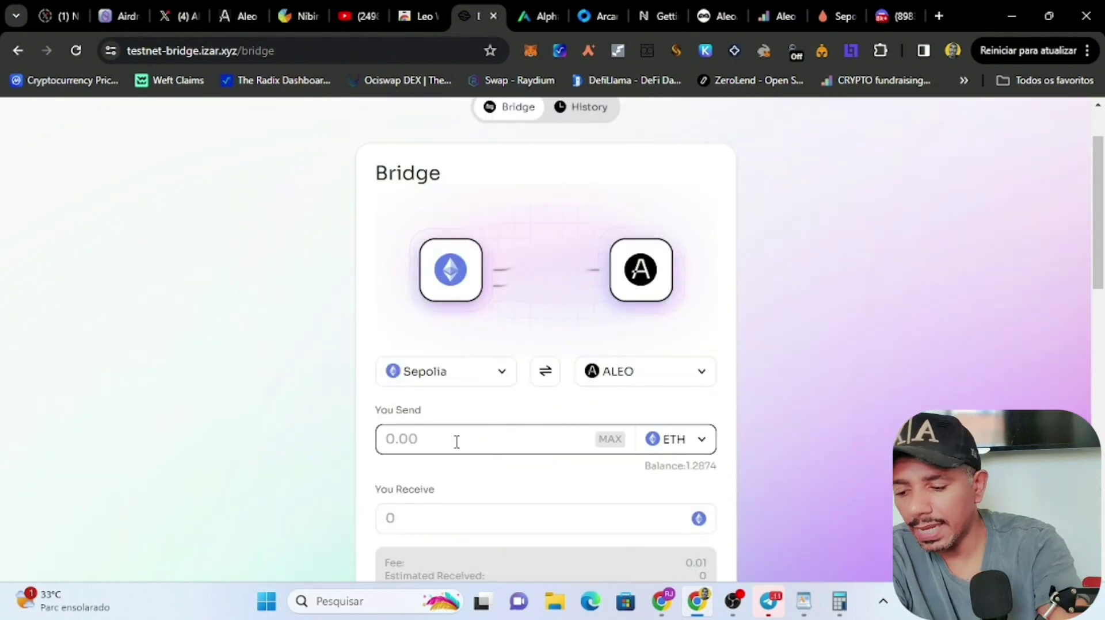
pyautogui.write('0.')
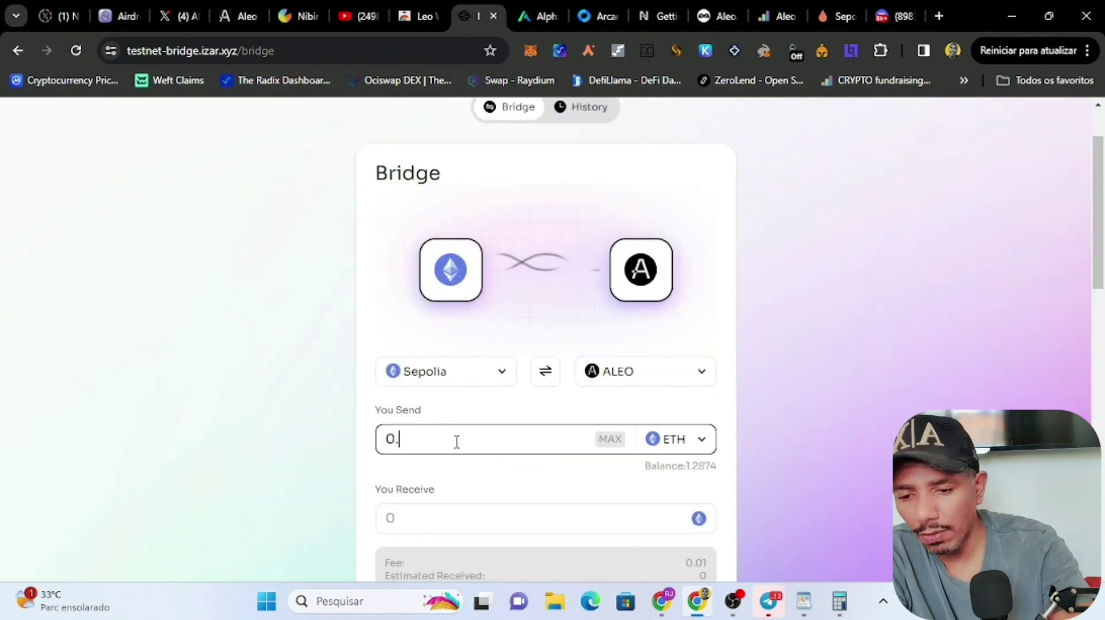
pyautogui.write('1')
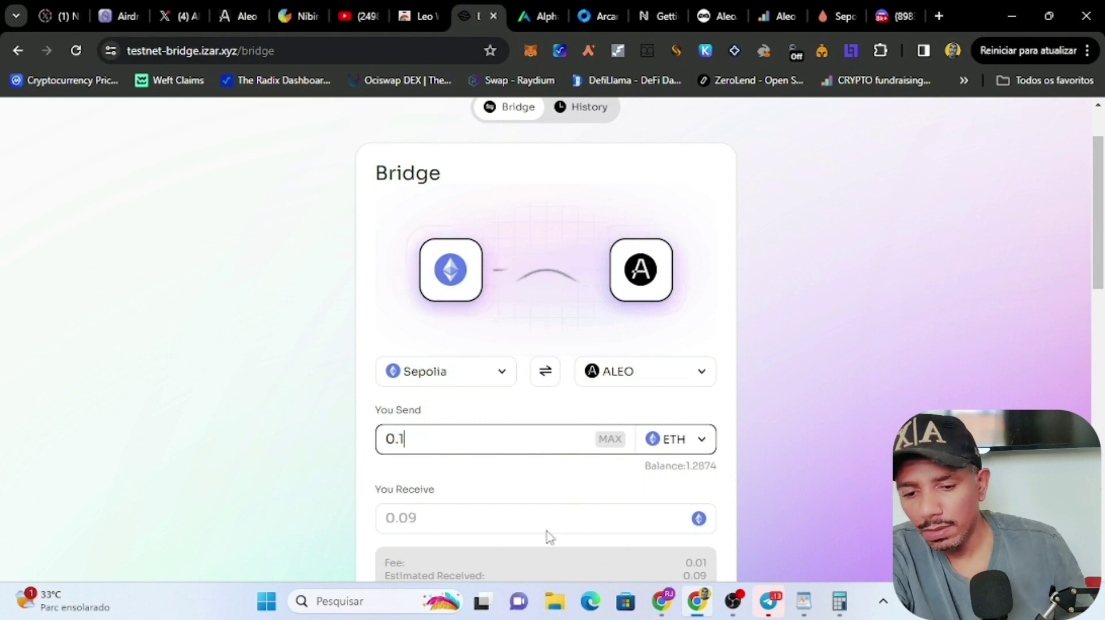
# Send the bridge transfer and approve the 0.1 SepoliaETH transaction in MetaMask.
pyautogui.scroll(-4, 564, 489)
pyautogui.click(554, 410)
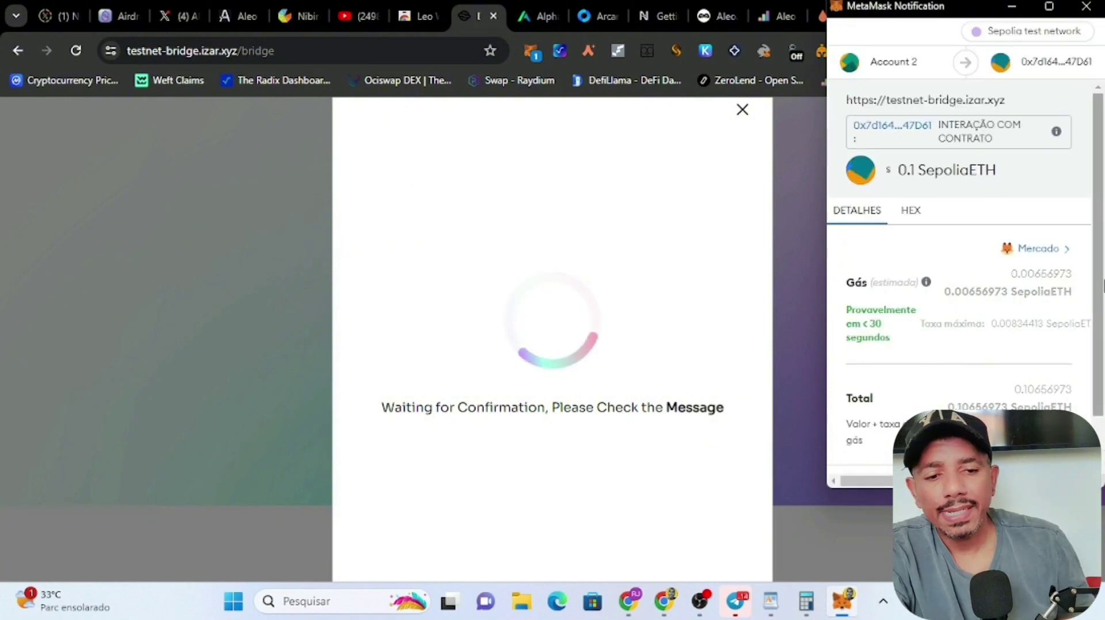
pyautogui.scroll(-1, 985, 179)
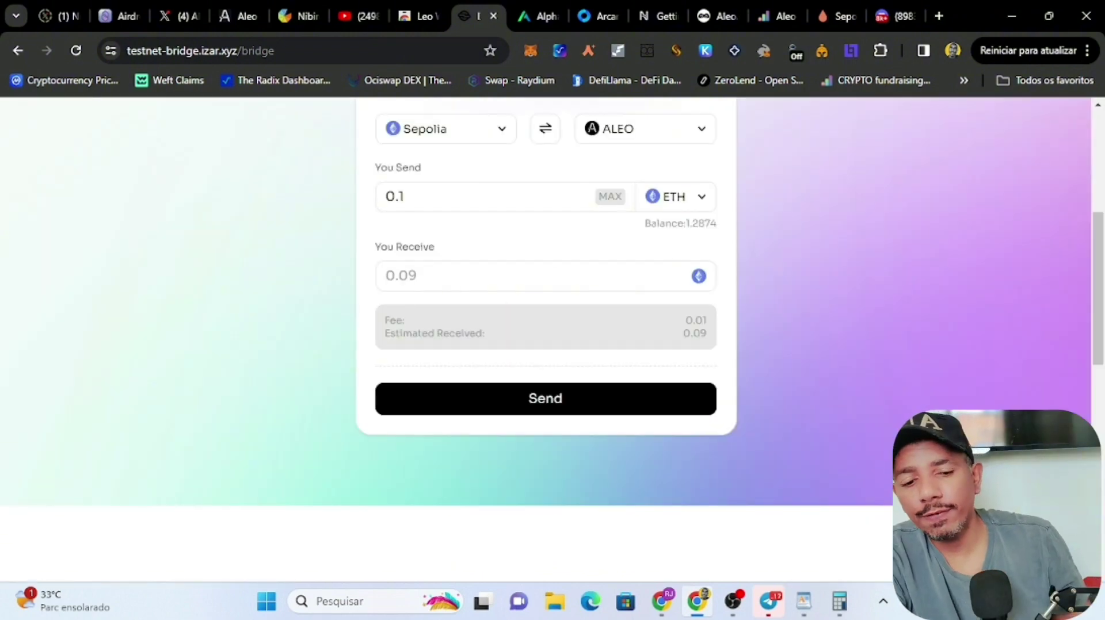
pyautogui.scroll(1, 546, 339)
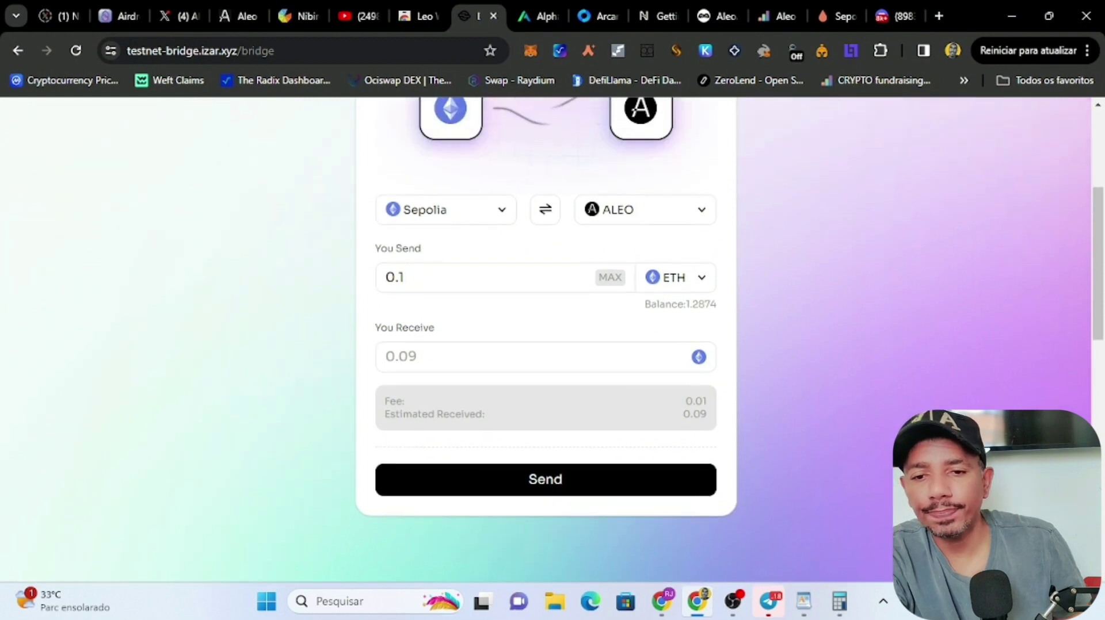
pyautogui.scroll(3, 555, 424)
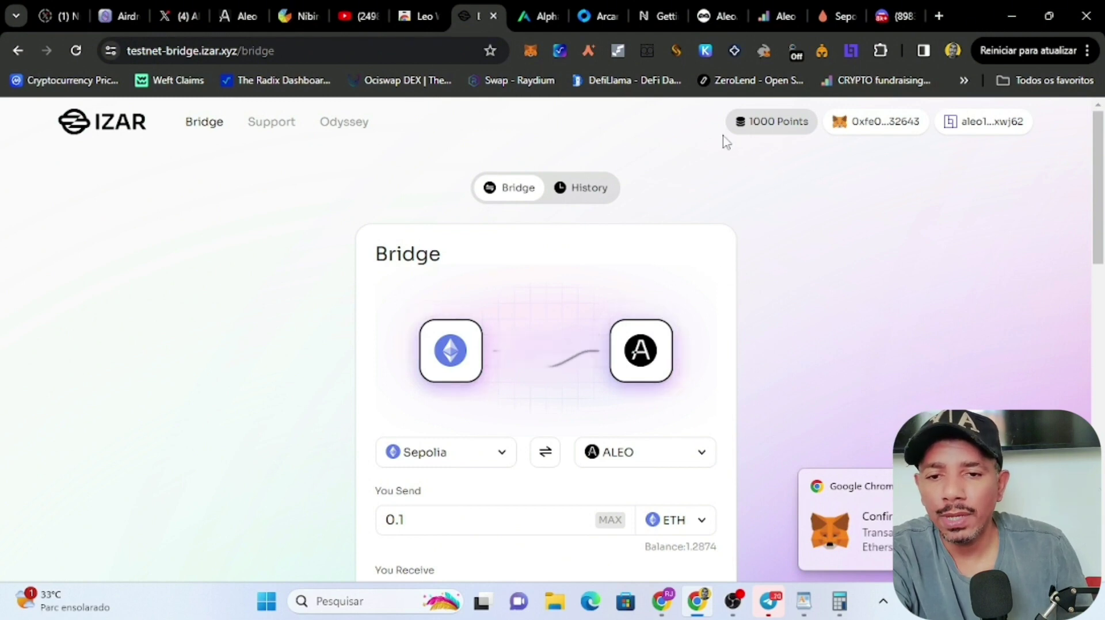
# Switch to the AlphaSwap faucet page and translate it into Portuguese.
pyautogui.hotkey('ctrl', 'Tab')
pyautogui.rightClick(637, 202)
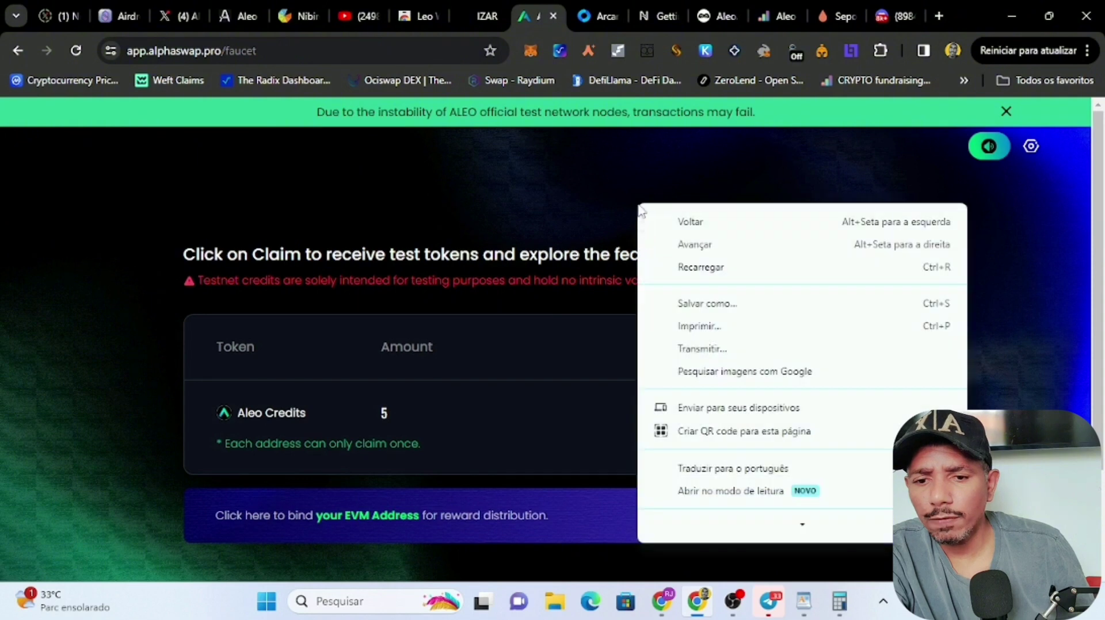
pyautogui.click(715, 469)
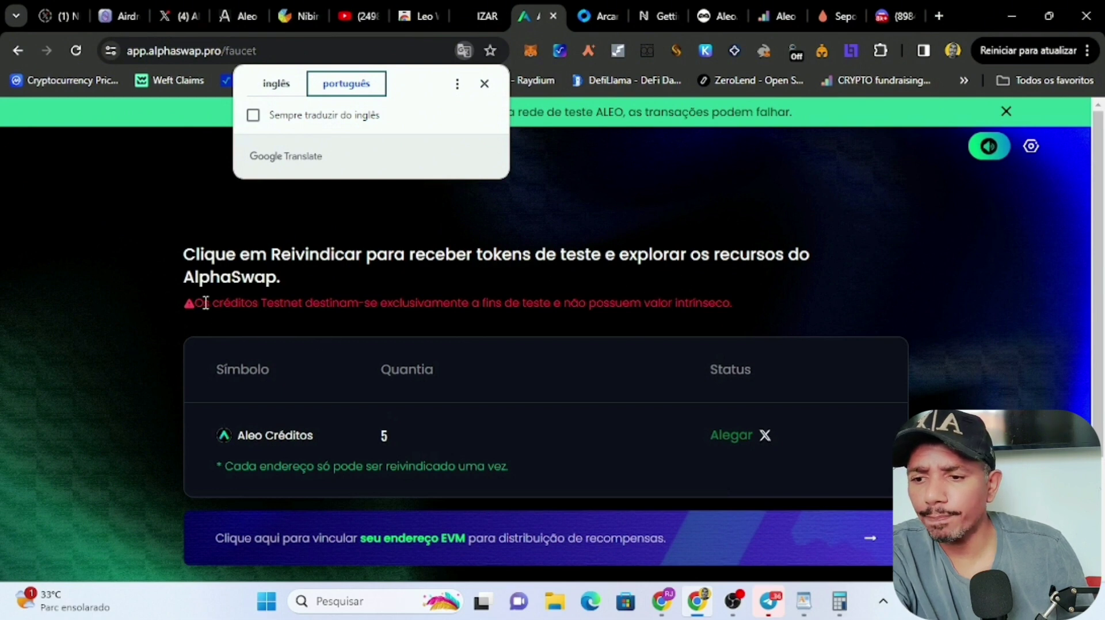
pyautogui.click(948, 260)
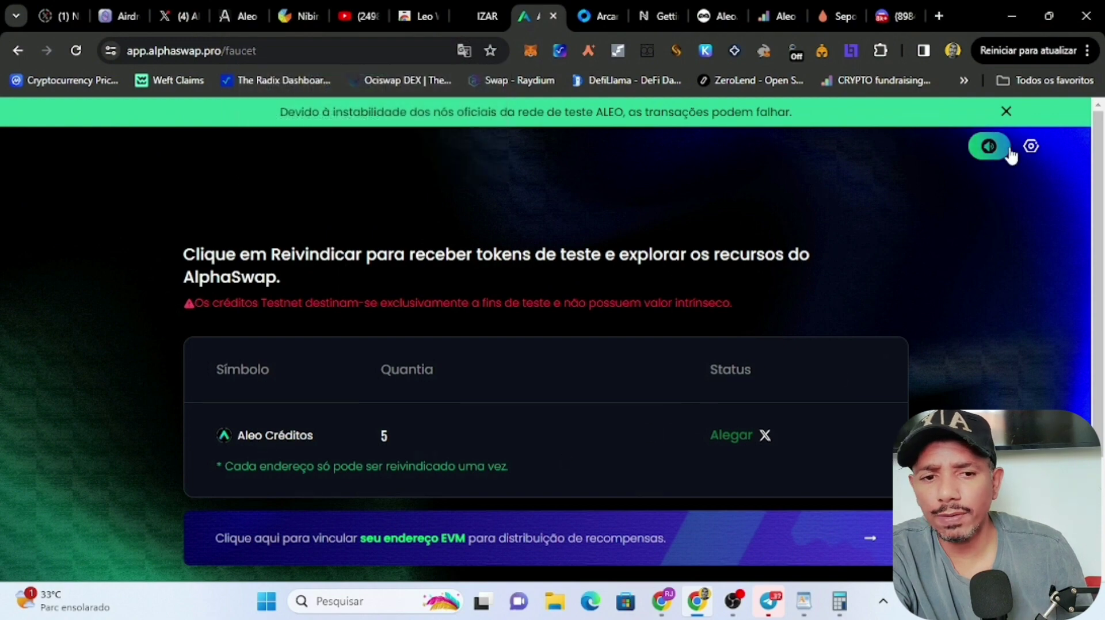
# Try to bind the Aleo address copied from Leo Wallet as the EVM reward address, and close the dialog.
pyautogui.scroll(-3, 498, 530)
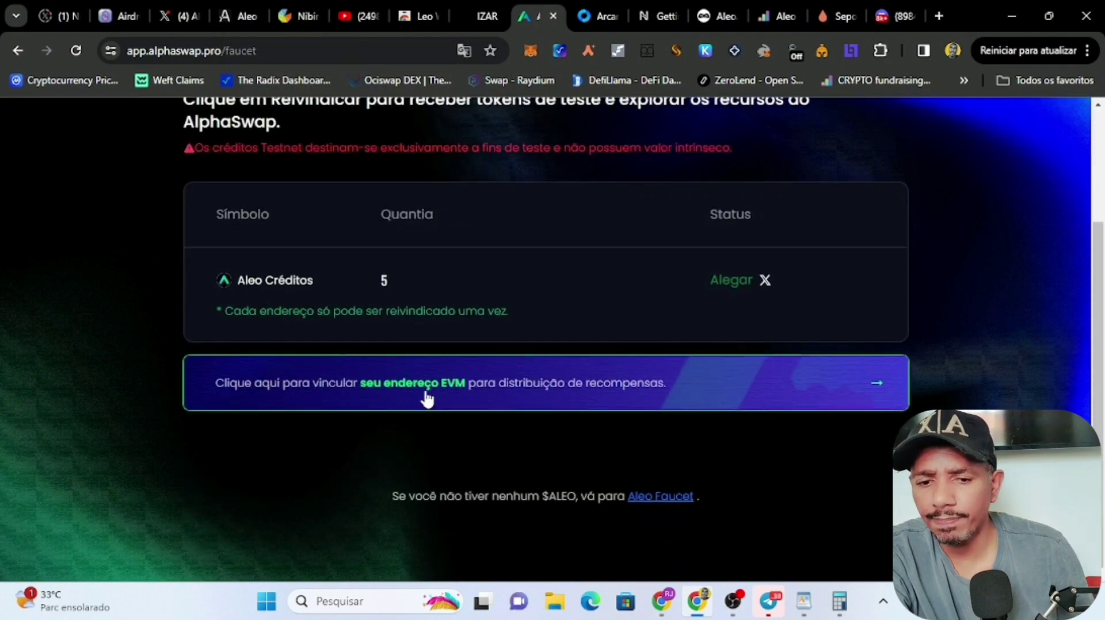
pyautogui.click(426, 396)
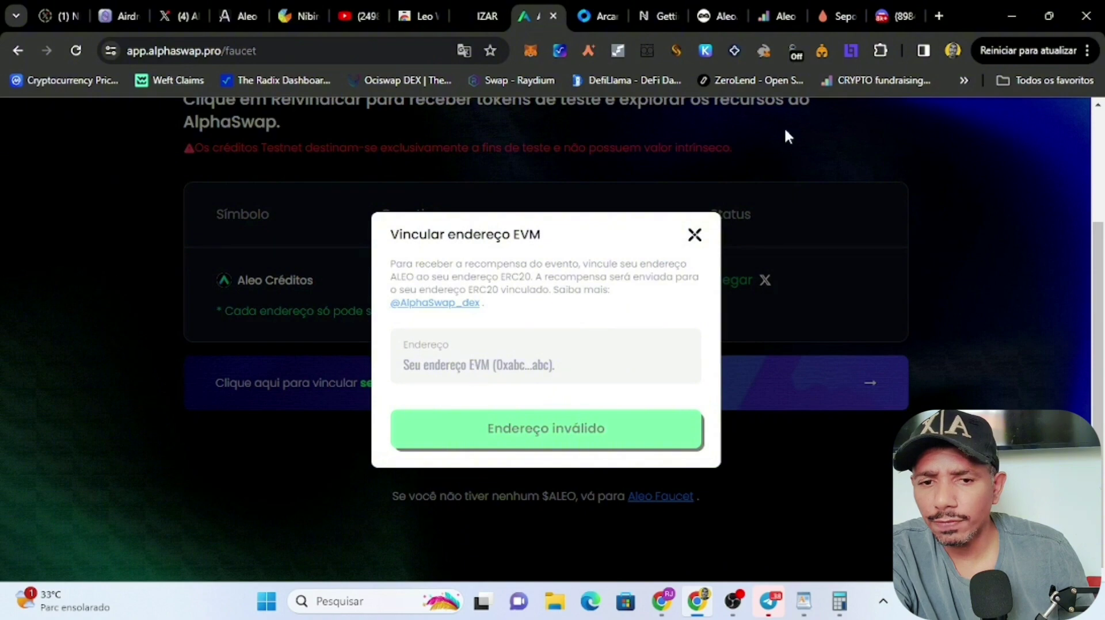
pyautogui.click(851, 50)
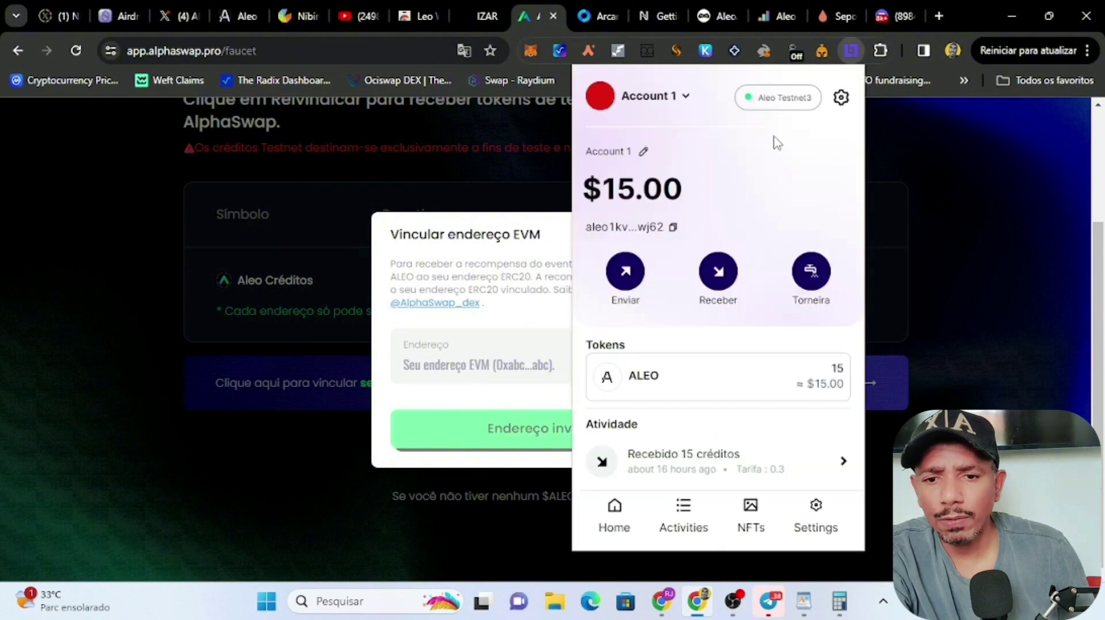
pyautogui.click(673, 228)
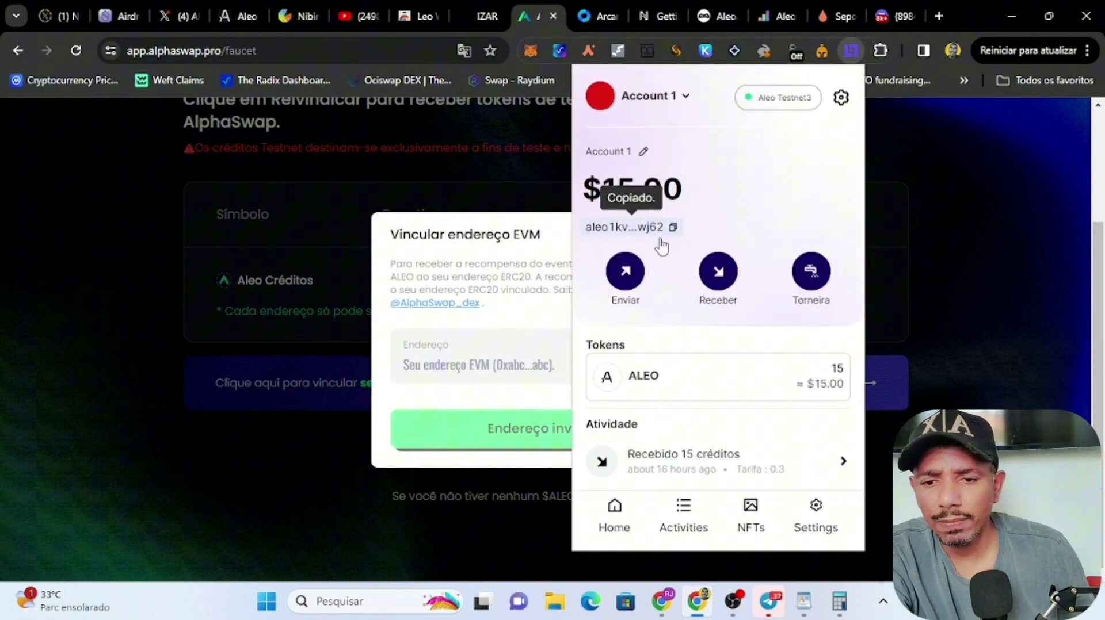
pyautogui.rightClick(484, 369)
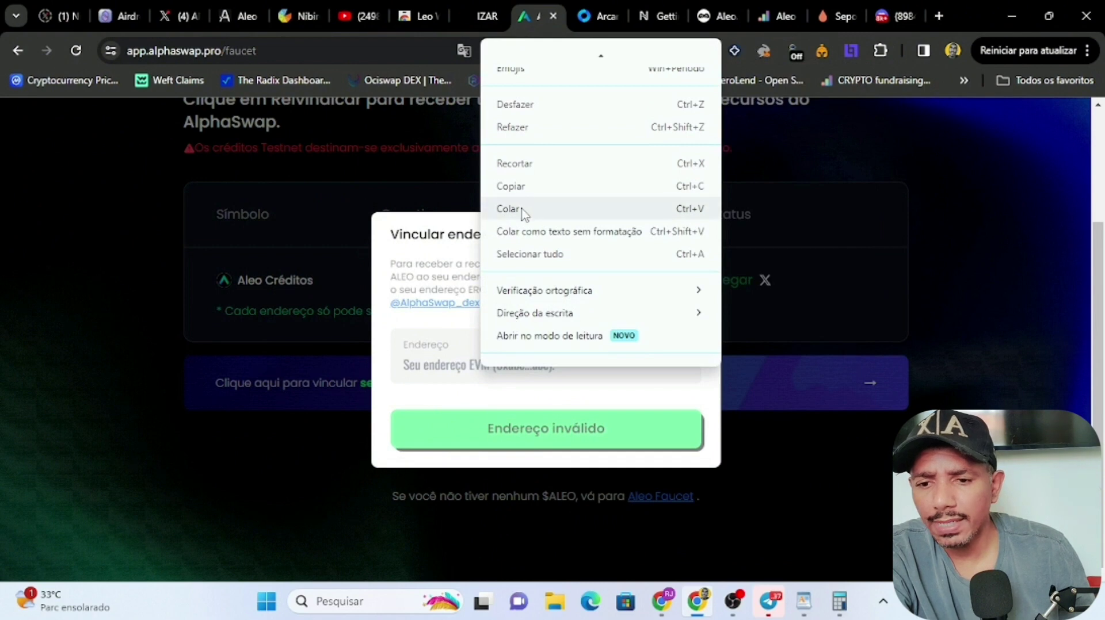
pyautogui.click(521, 215)
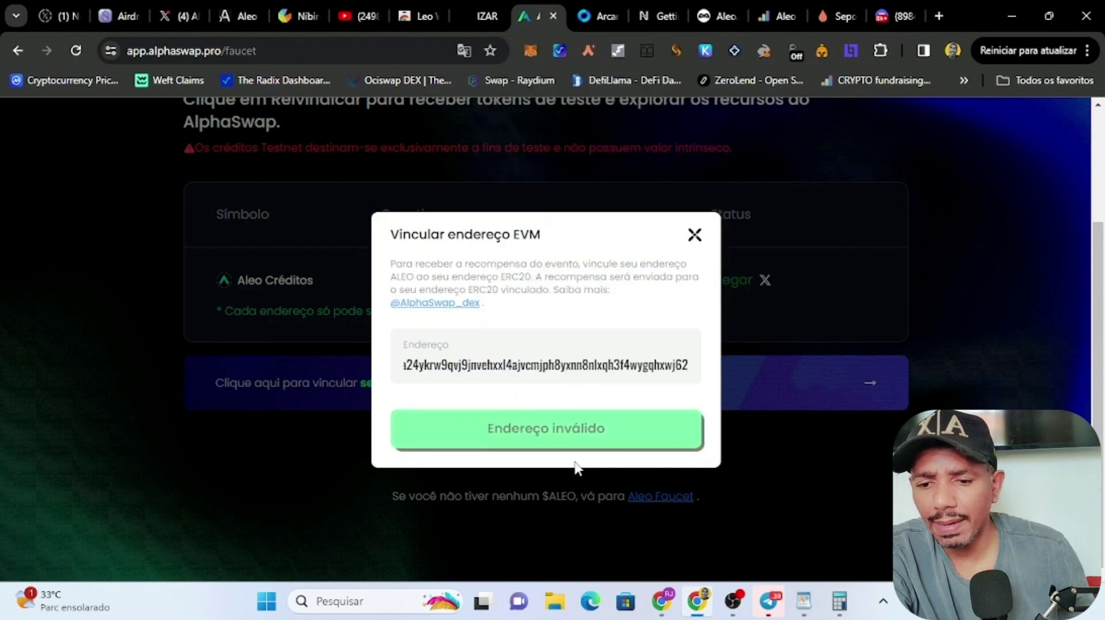
pyautogui.click(565, 440)
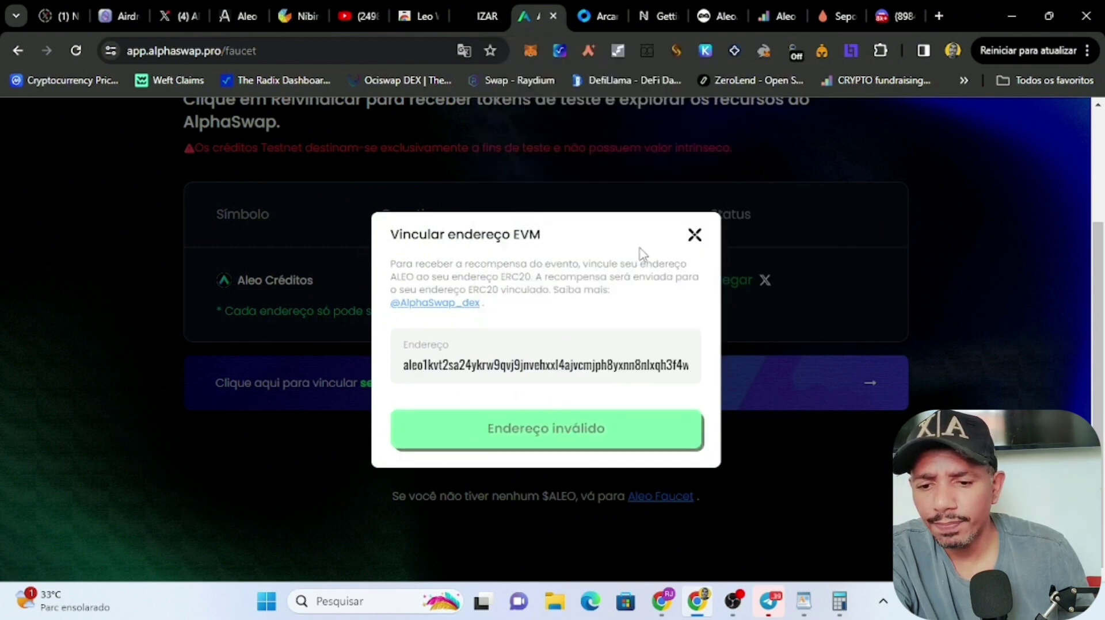
pyautogui.click(695, 237)
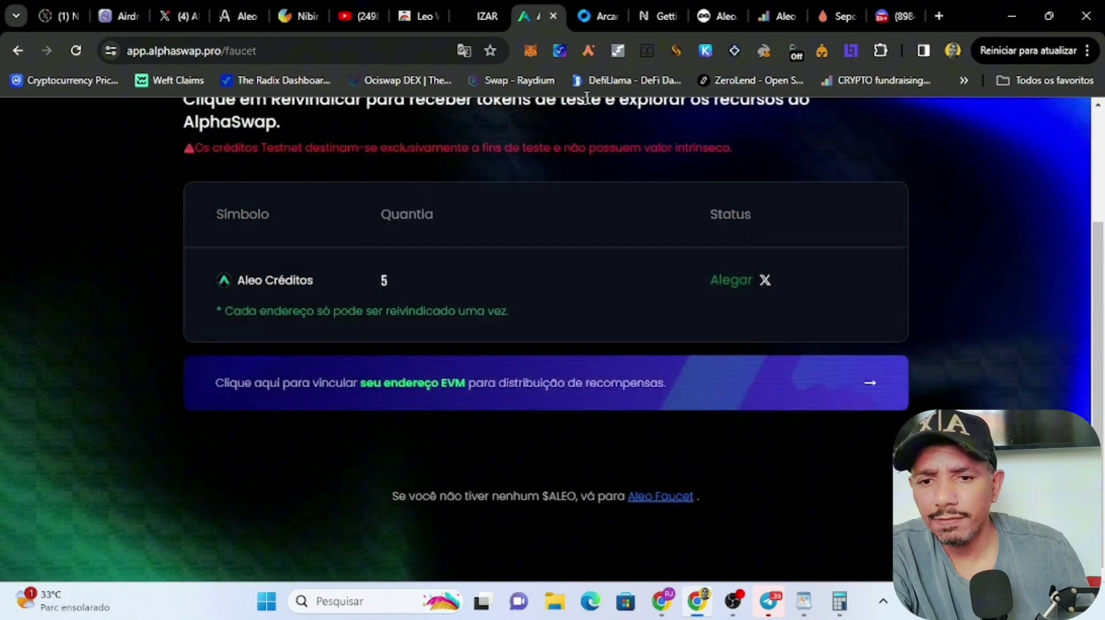
# Copy the Account 2 address from the MetaMask wallet, closing the Radix Wallet Connector opened by mistake.
pyautogui.click(559, 50)
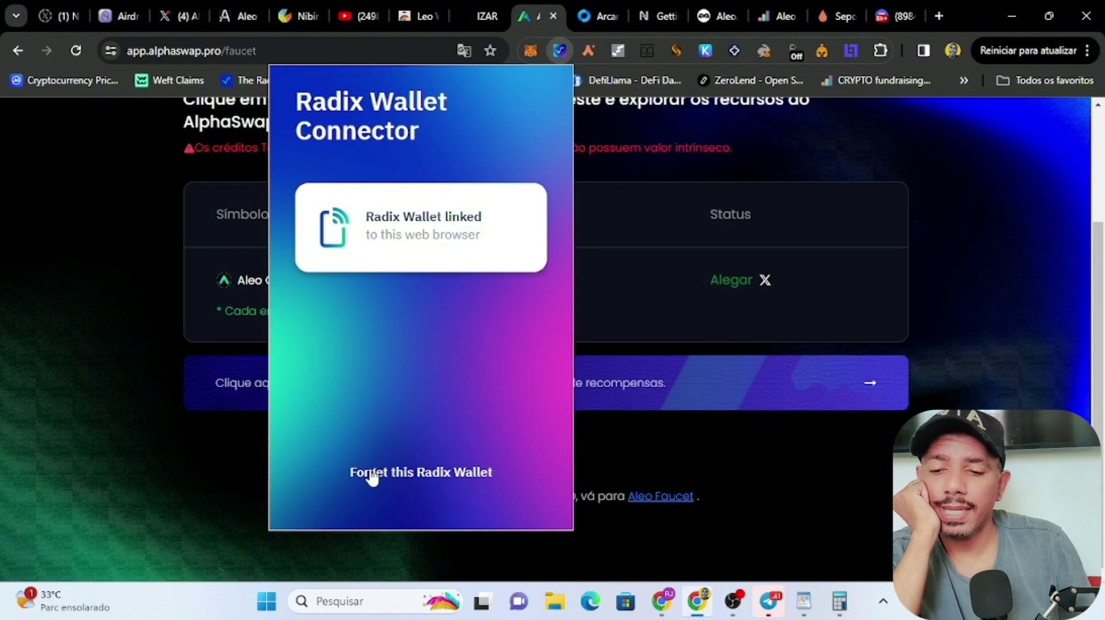
pyautogui.click(196, 455)
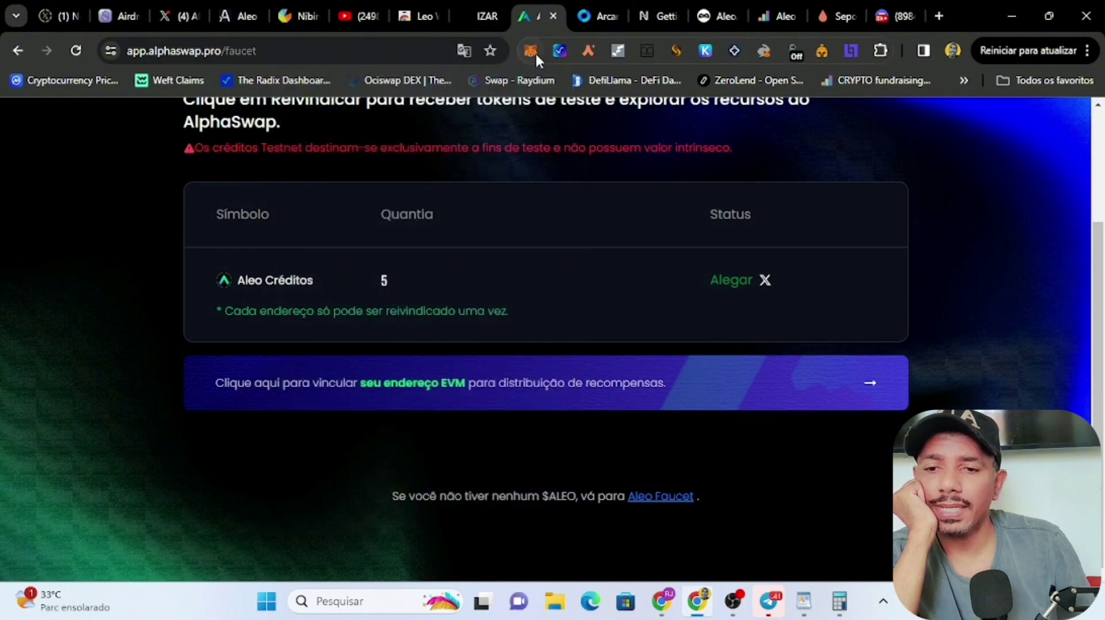
pyautogui.click(531, 51)
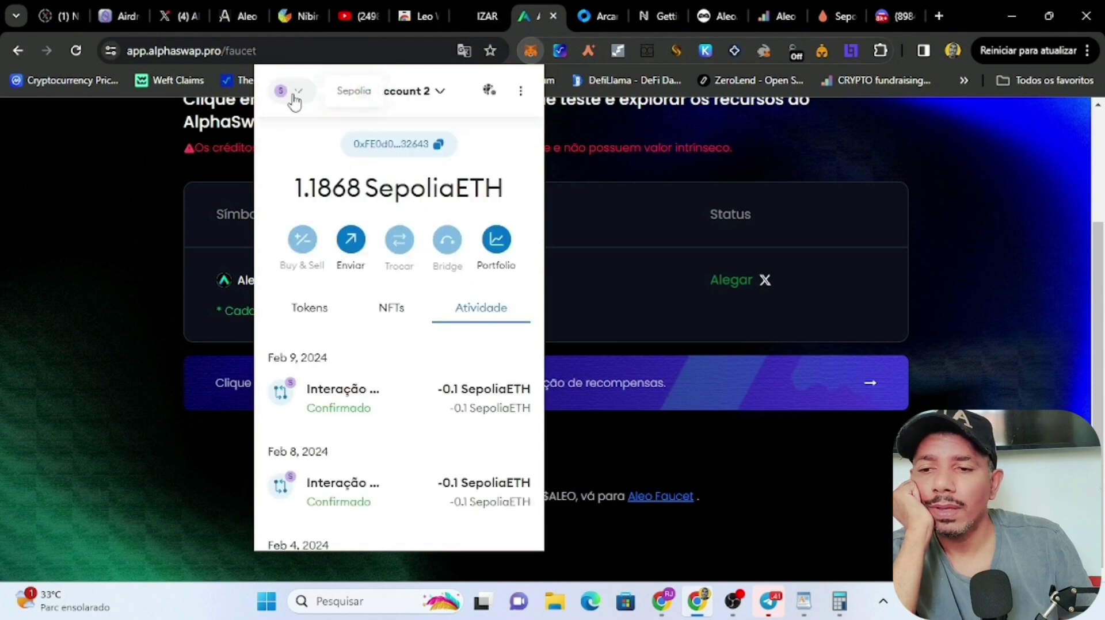
pyautogui.click(438, 145)
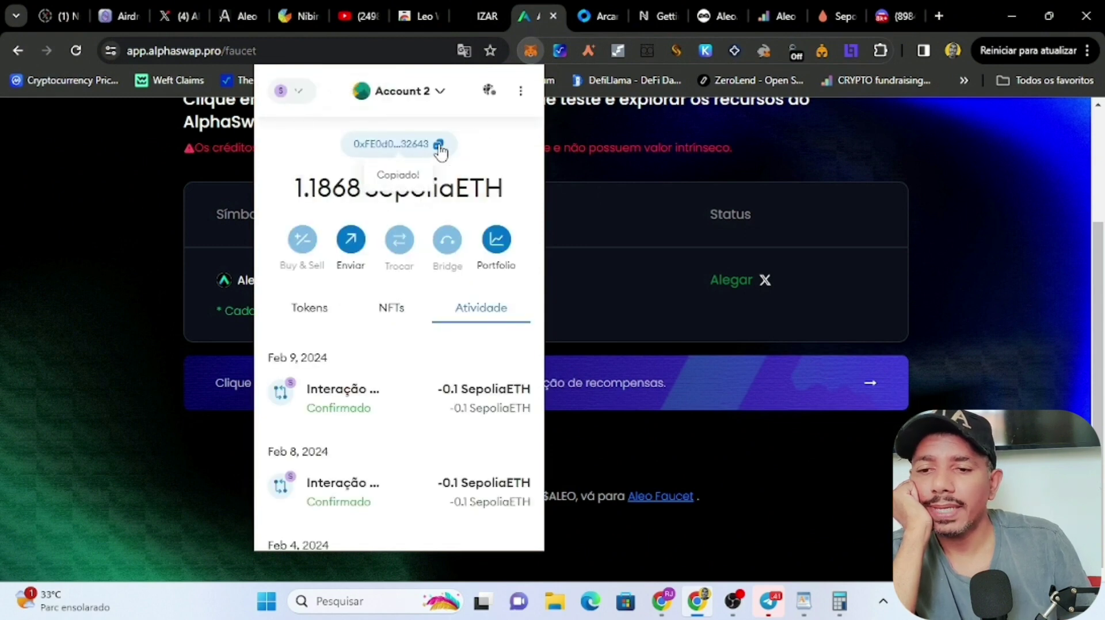
pyautogui.click(125, 395)
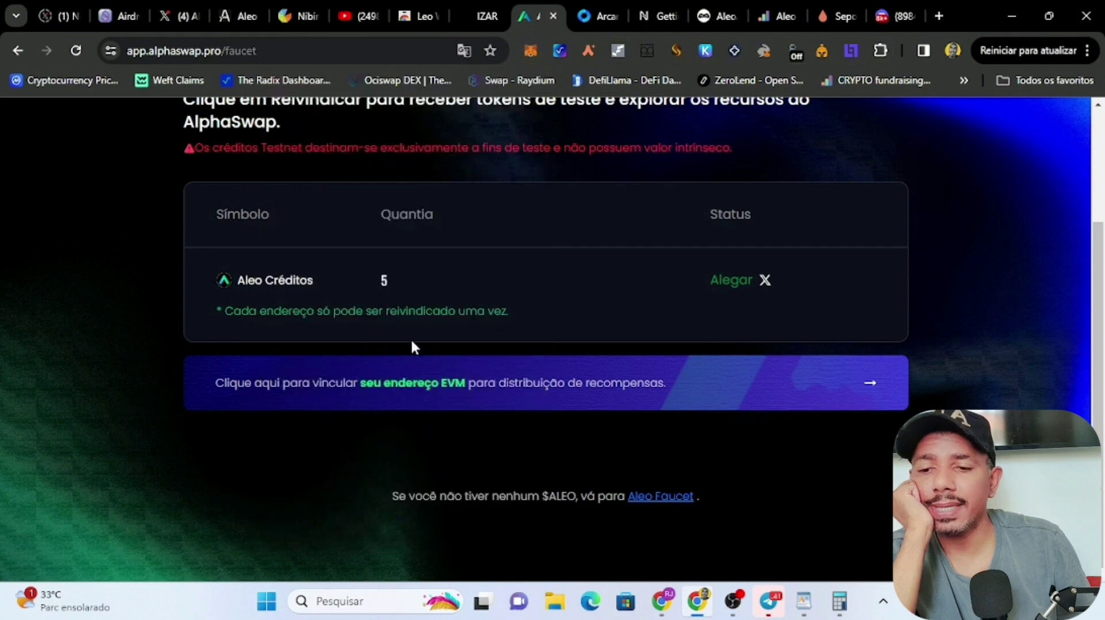
# Try to link the copied MetaMask address as the EVM reward address, sign the request in Leo Wallet, and close the dialog.
pyautogui.click(427, 393)
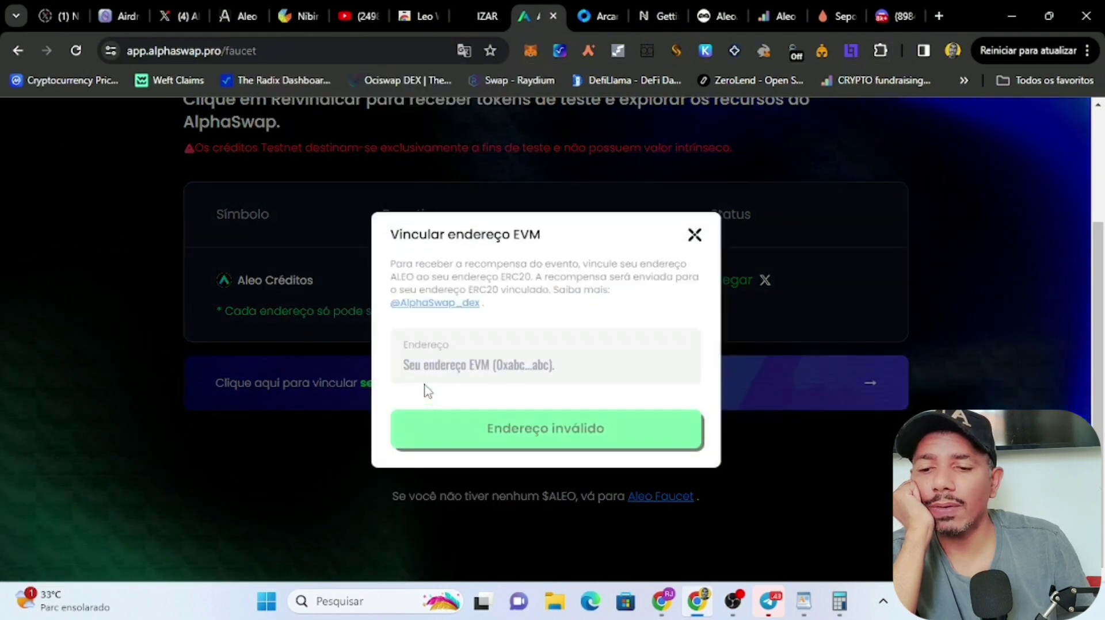
pyautogui.rightClick(442, 364)
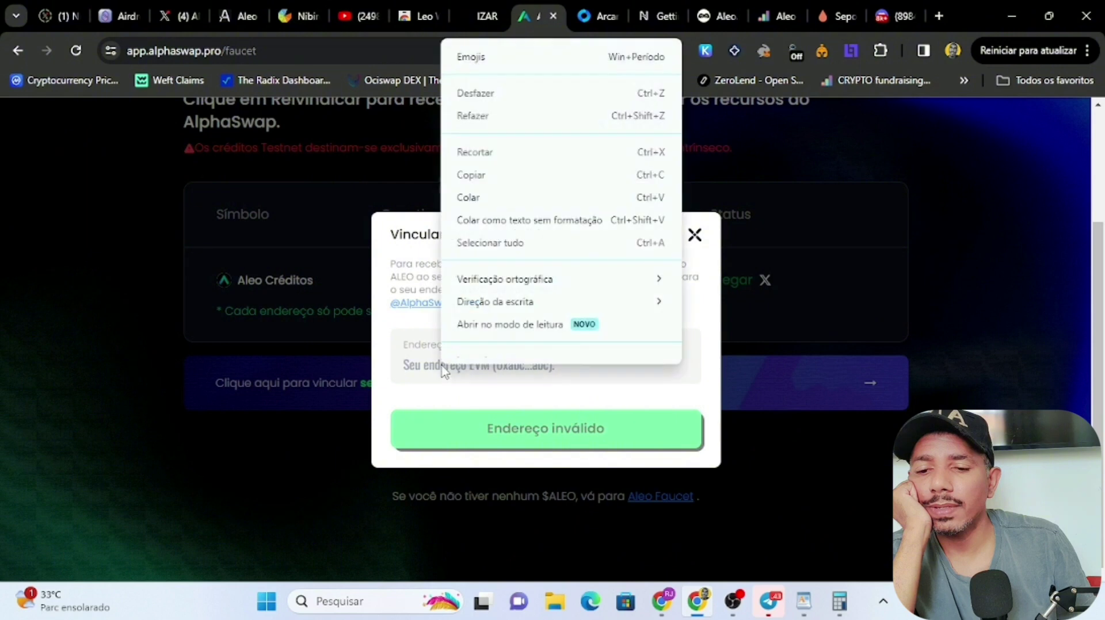
pyautogui.click(474, 204)
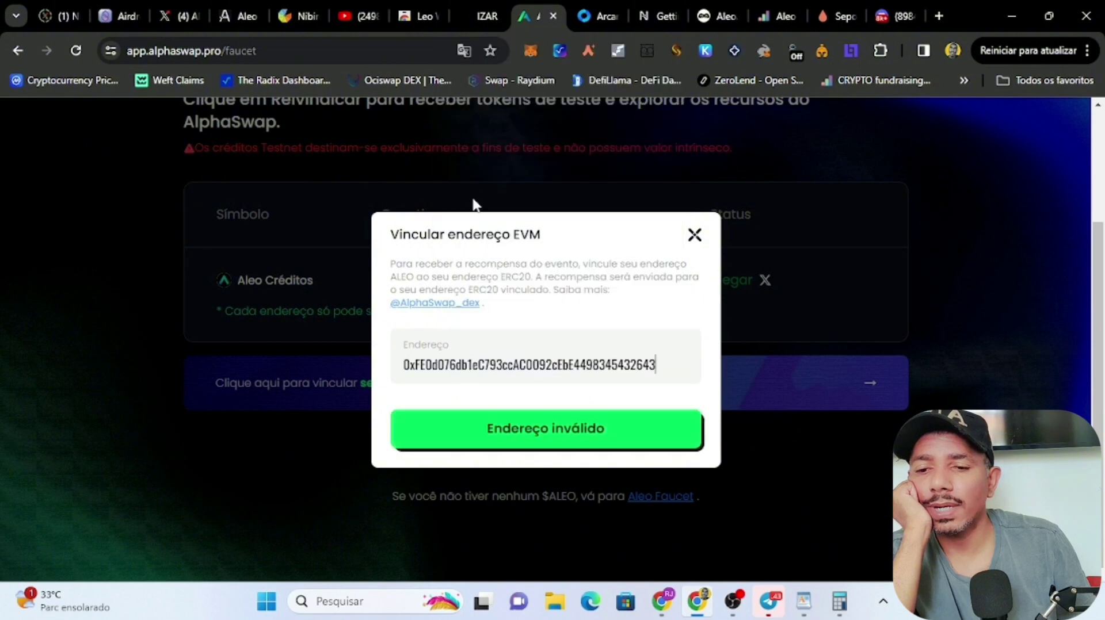
pyautogui.click(508, 431)
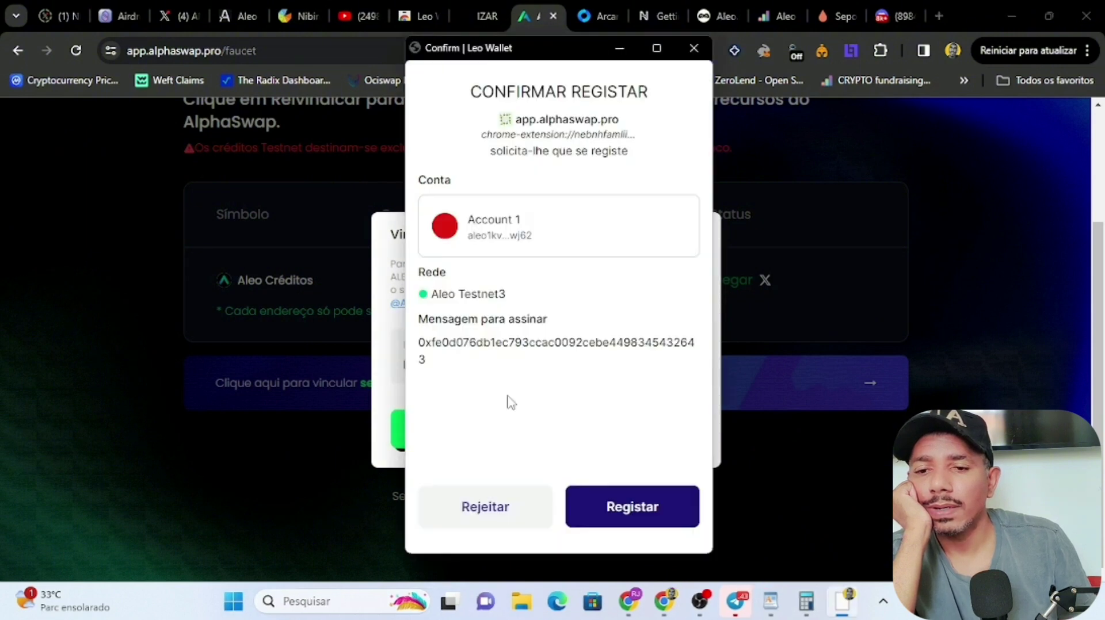
pyautogui.click(619, 509)
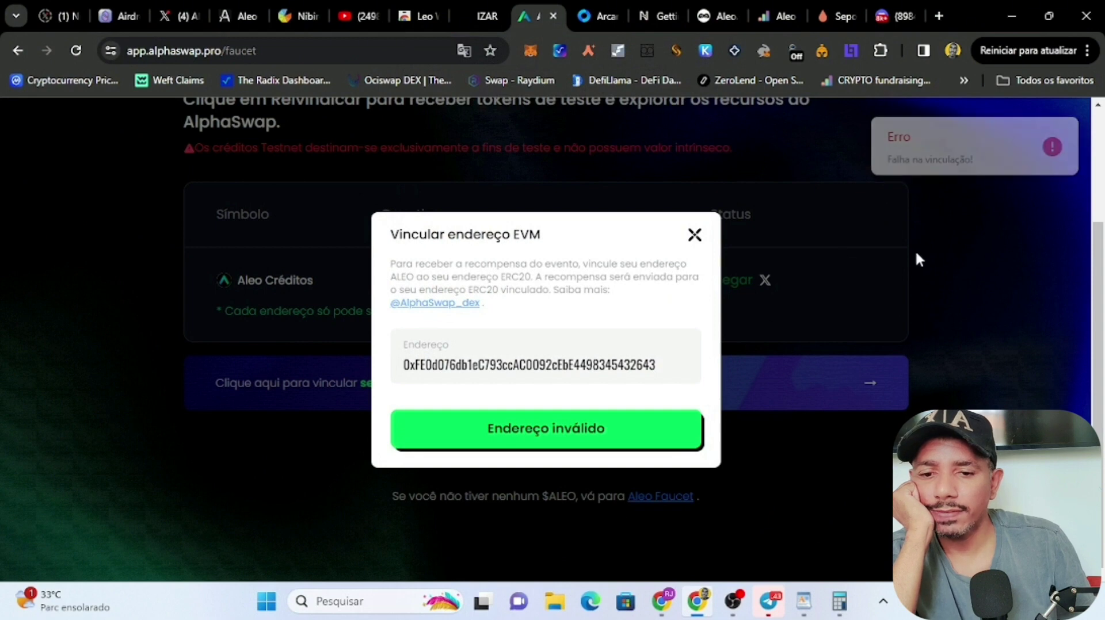
pyautogui.click(694, 235)
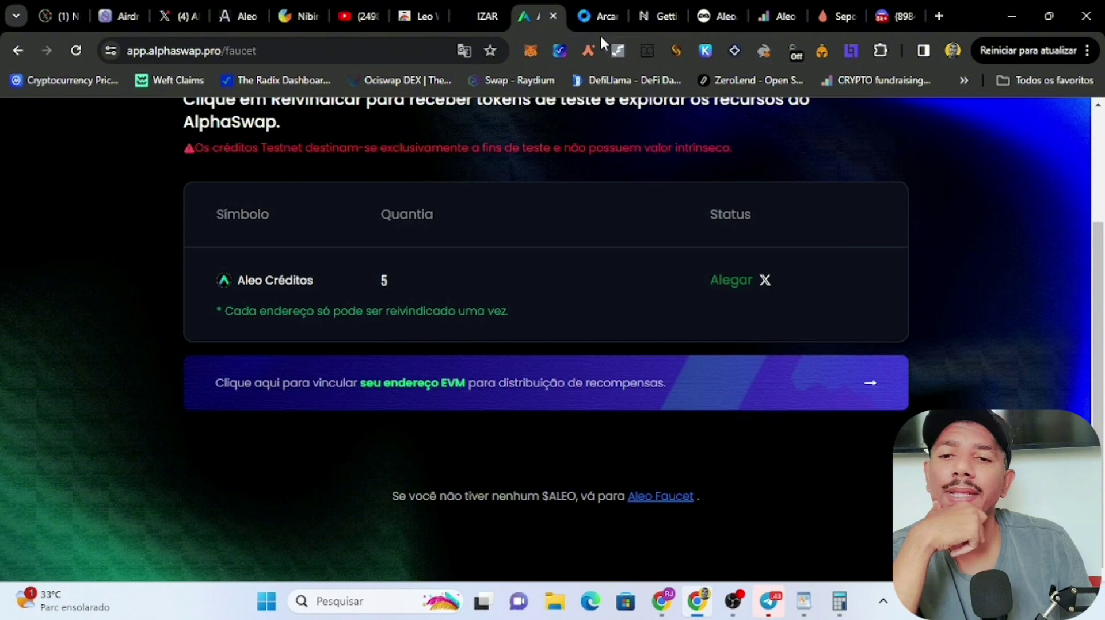
# Switch to the Arcane Finance page and connect Leo Wallet, accepting the decryption permission risk.
pyautogui.click(590, 16)
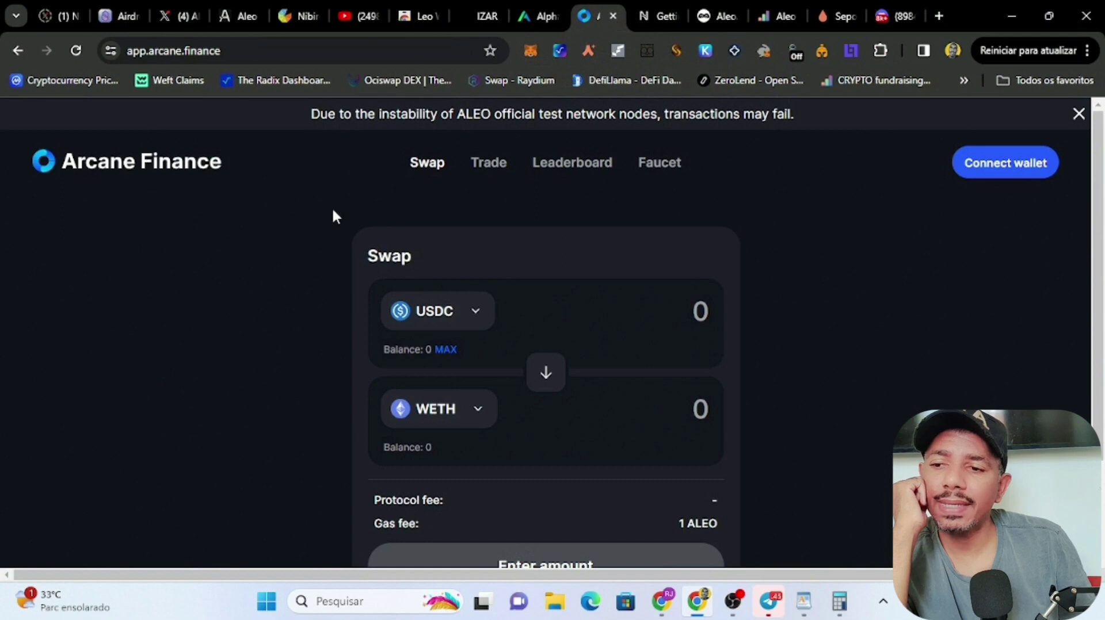
pyautogui.click(1008, 164)
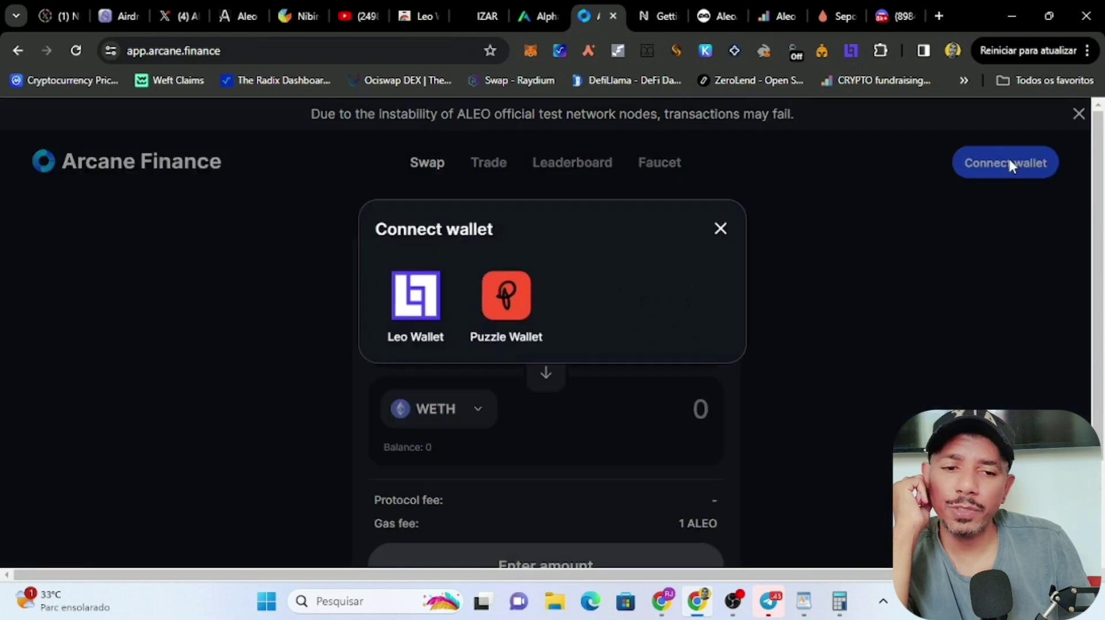
pyautogui.click(417, 308)
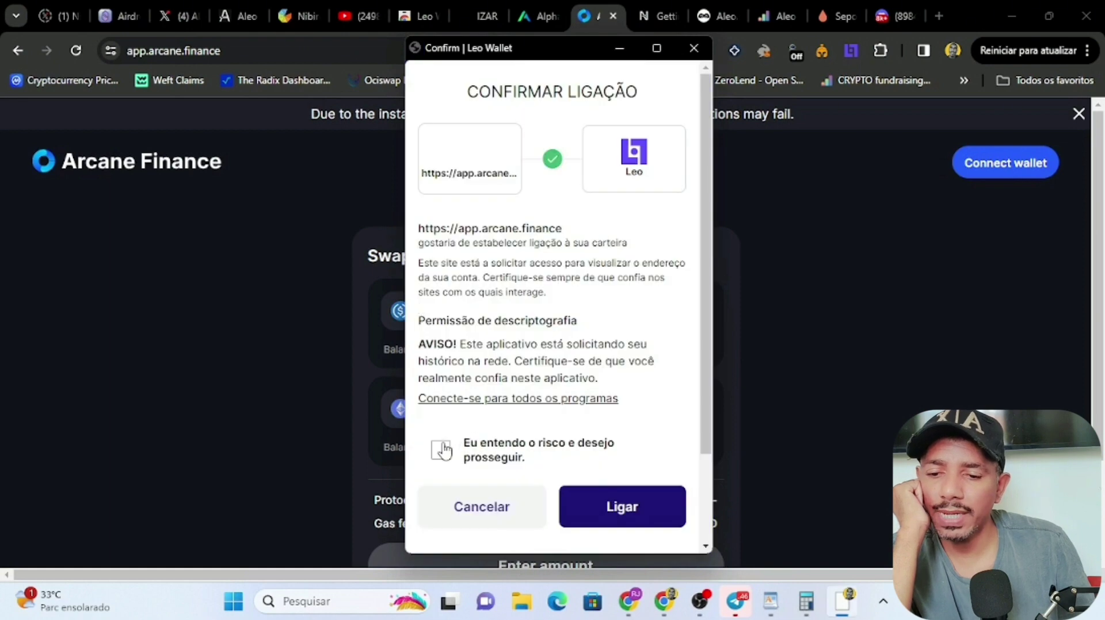
pyautogui.click(441, 450)
pyautogui.click(599, 513)
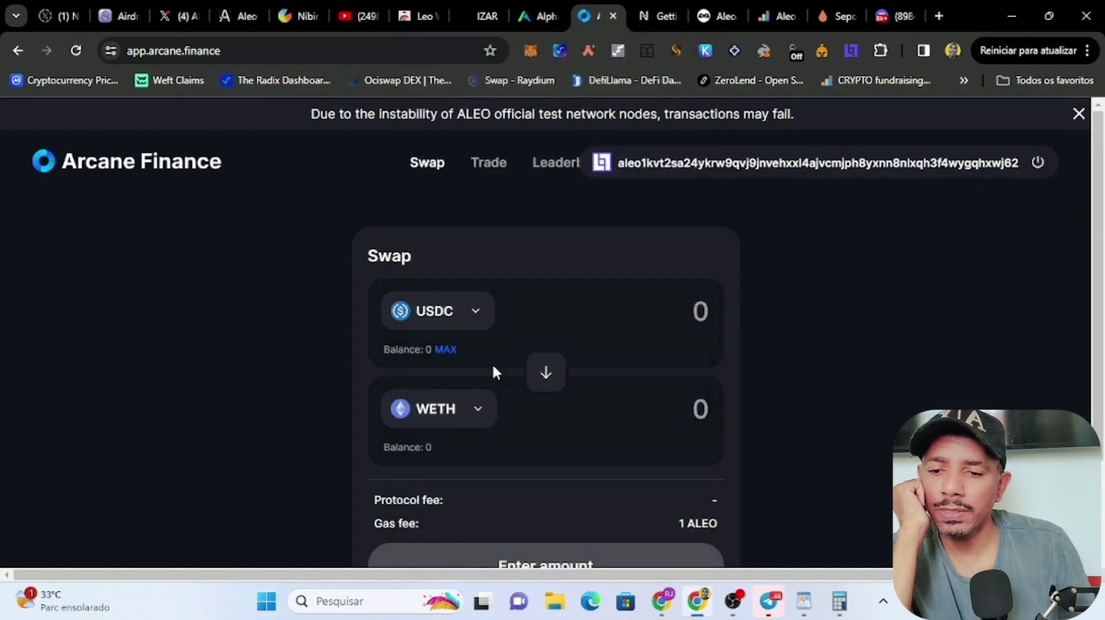
# Reverse the swap pair to go from WETH to USDC and fill in the maximum WETH balance.
pyautogui.scroll(-2, 490, 368)
pyautogui.scroll(2, 488, 368)
pyautogui.scroll(1, 485, 372)
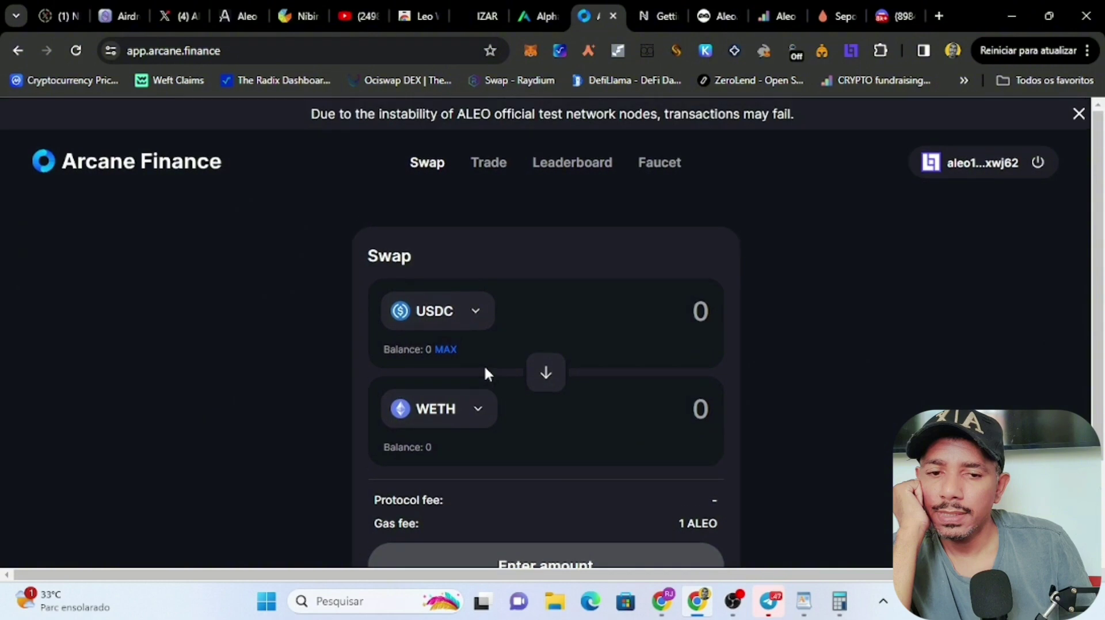
pyautogui.click(547, 381)
pyautogui.click(446, 349)
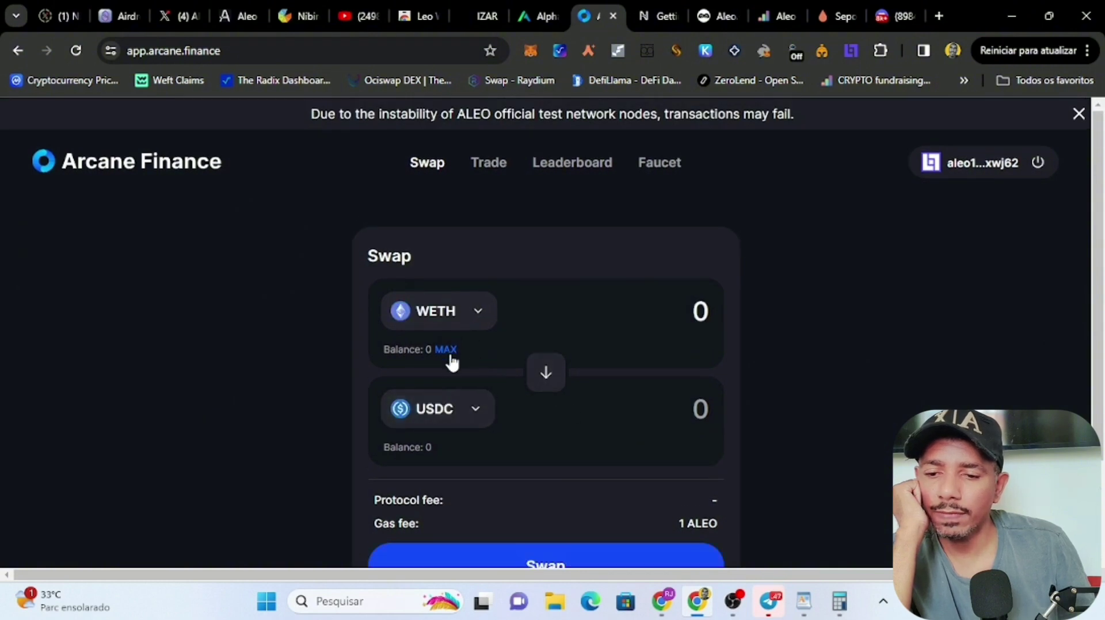
# Open Arcane's testnet token faucet, claim 100 USDC, and confirm the mint transaction in Leo Wallet.
pyautogui.scroll(-3, 533, 337)
pyautogui.scroll(3, 532, 337)
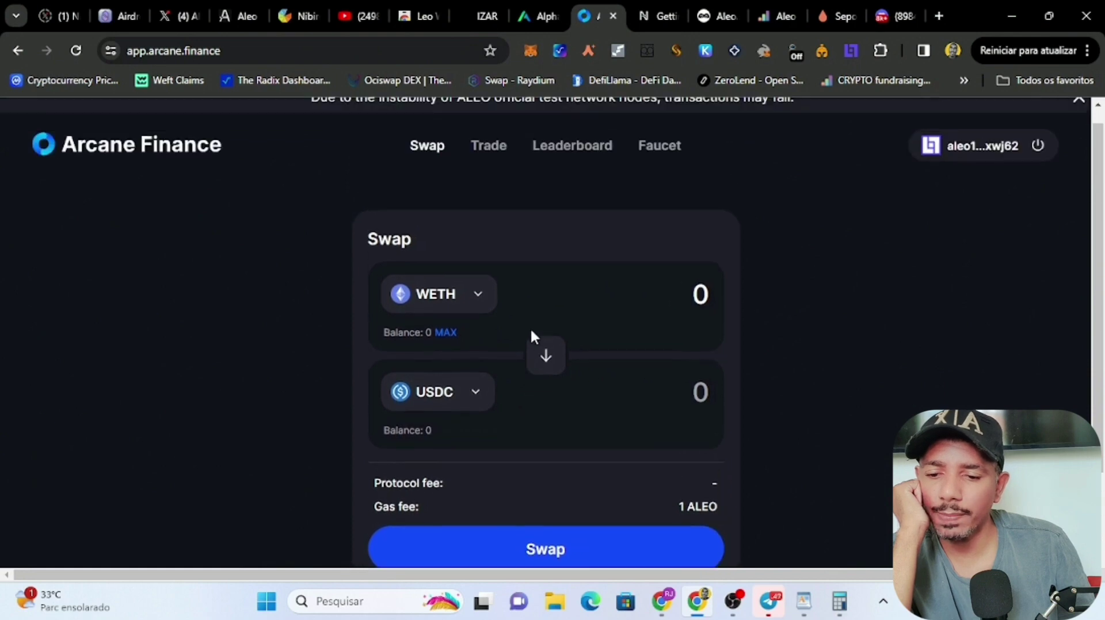
pyautogui.scroll(-3, 532, 337)
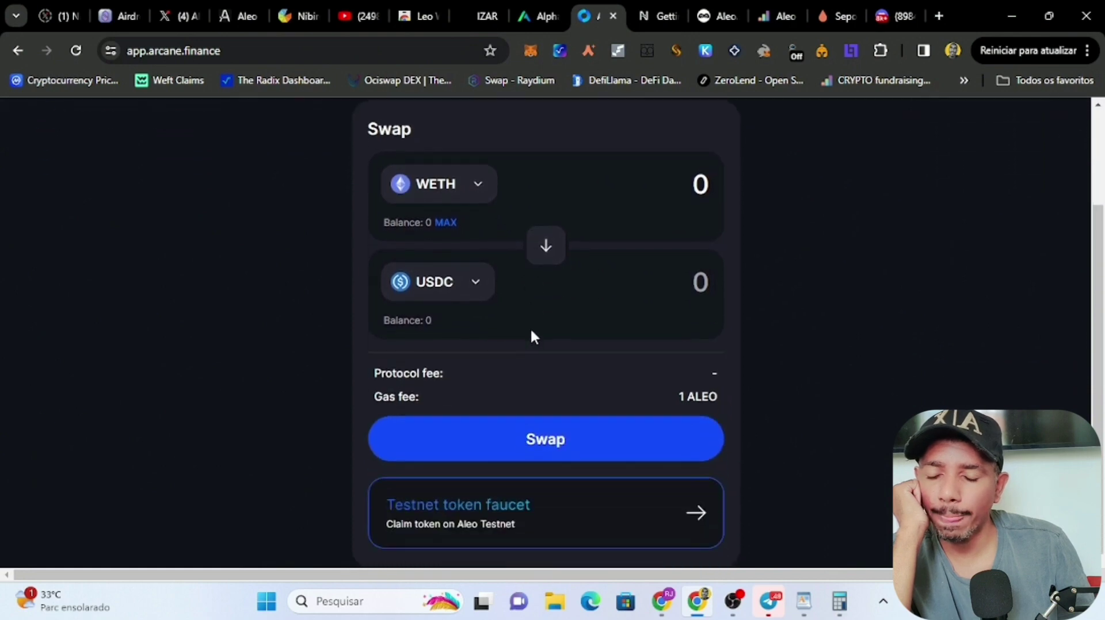
pyautogui.click(699, 514)
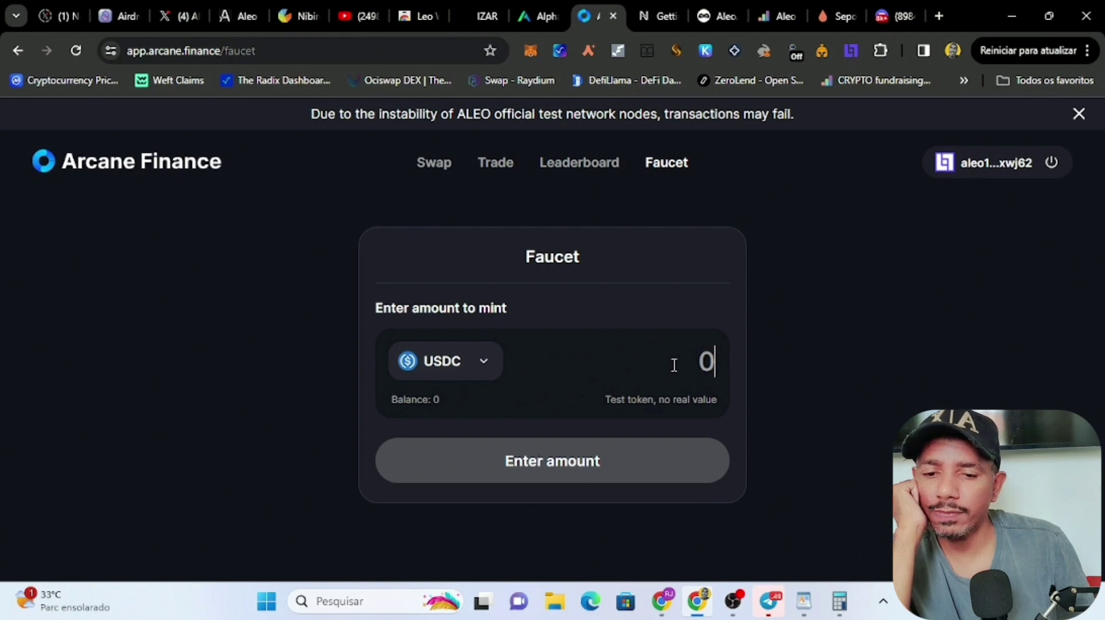
pyautogui.write('0')
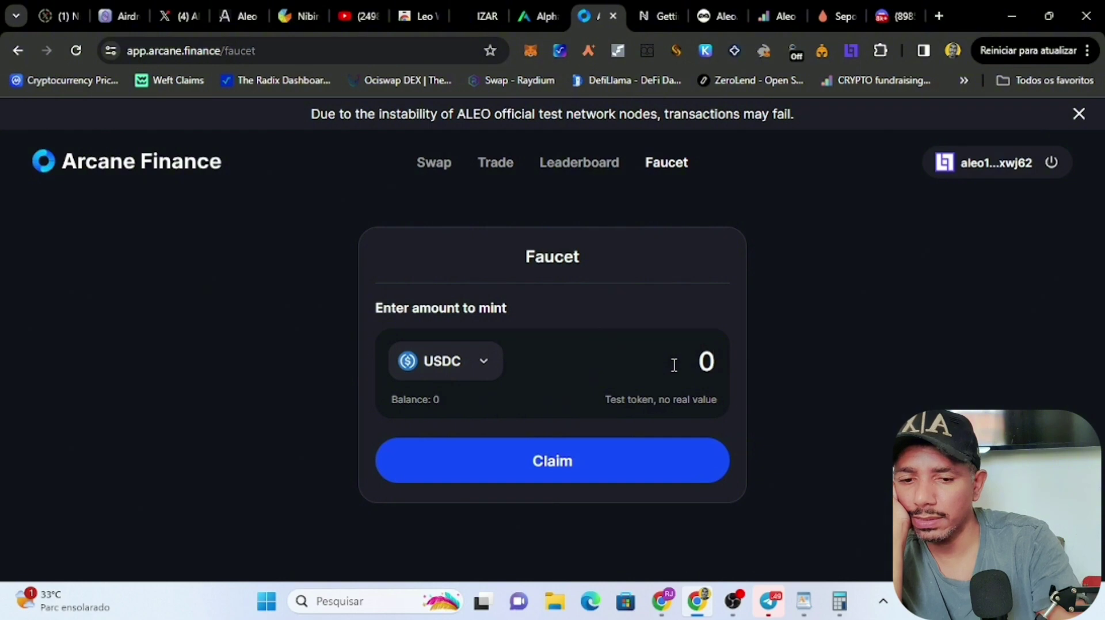
pyautogui.press('BackSpace')
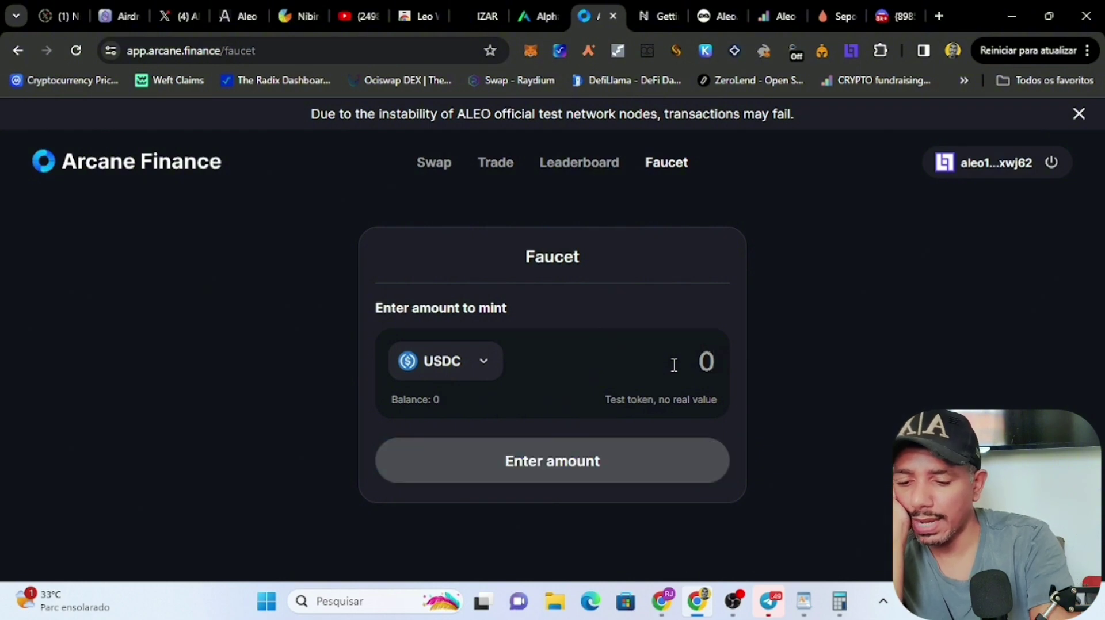
pyautogui.write('100')
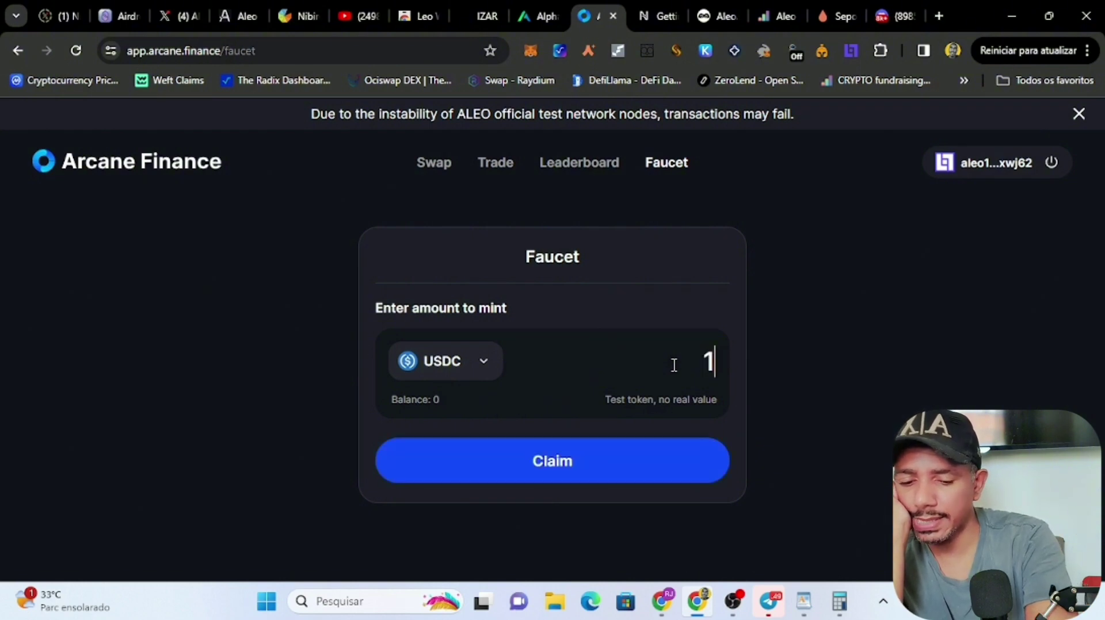
pyautogui.click(603, 478)
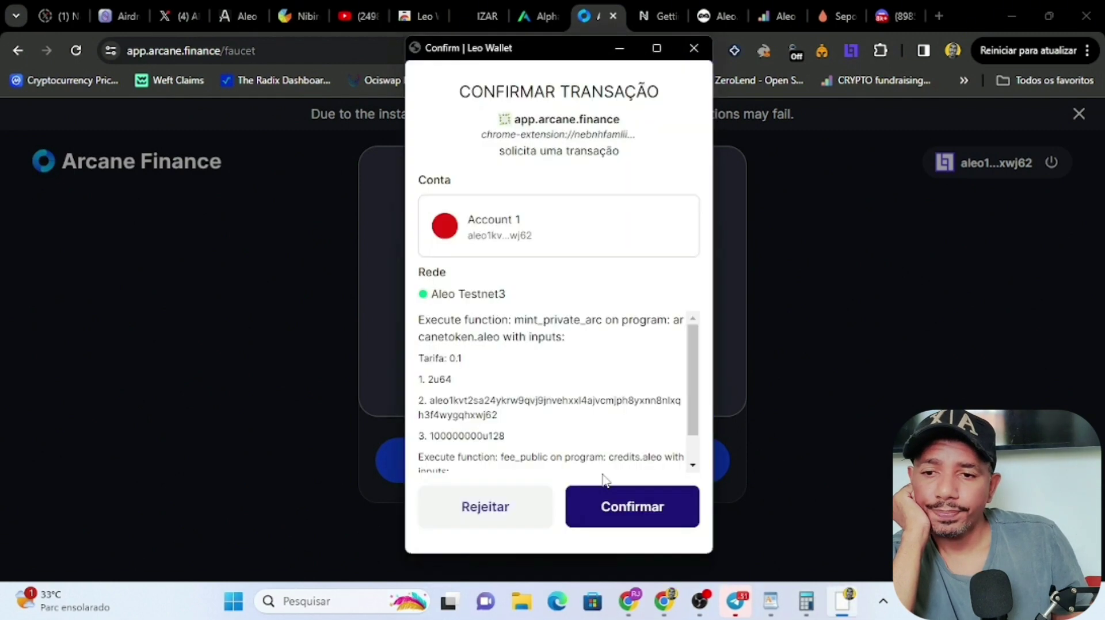
pyautogui.click(593, 514)
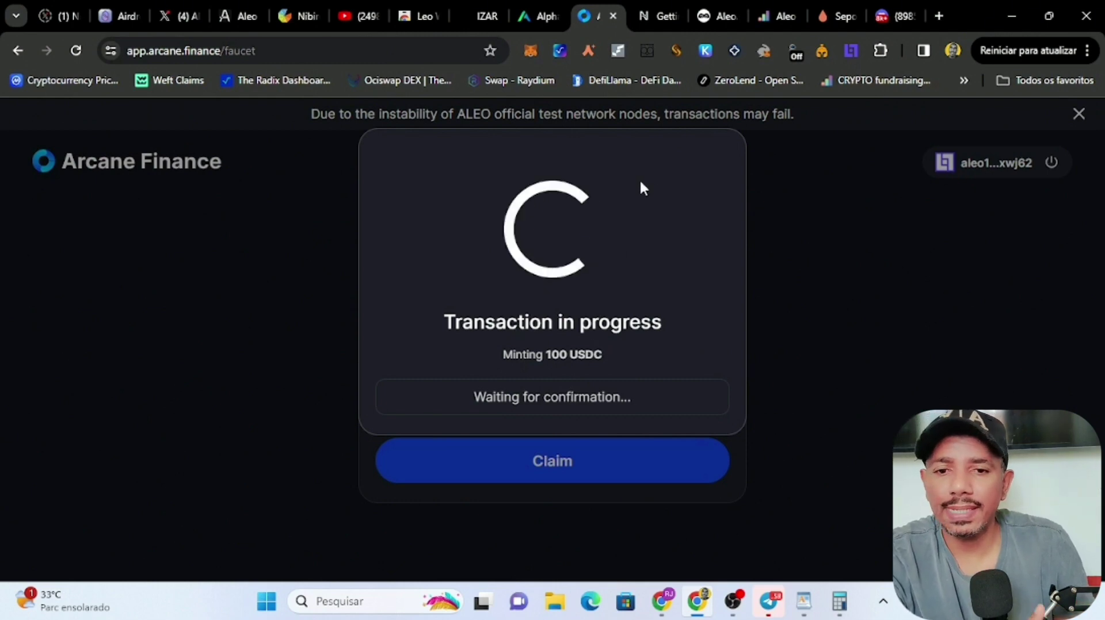
# Switch to the Aleo Name Service testnet page and enter "Rjcripto" as the ANS name to search.
pyautogui.click(665, 14)
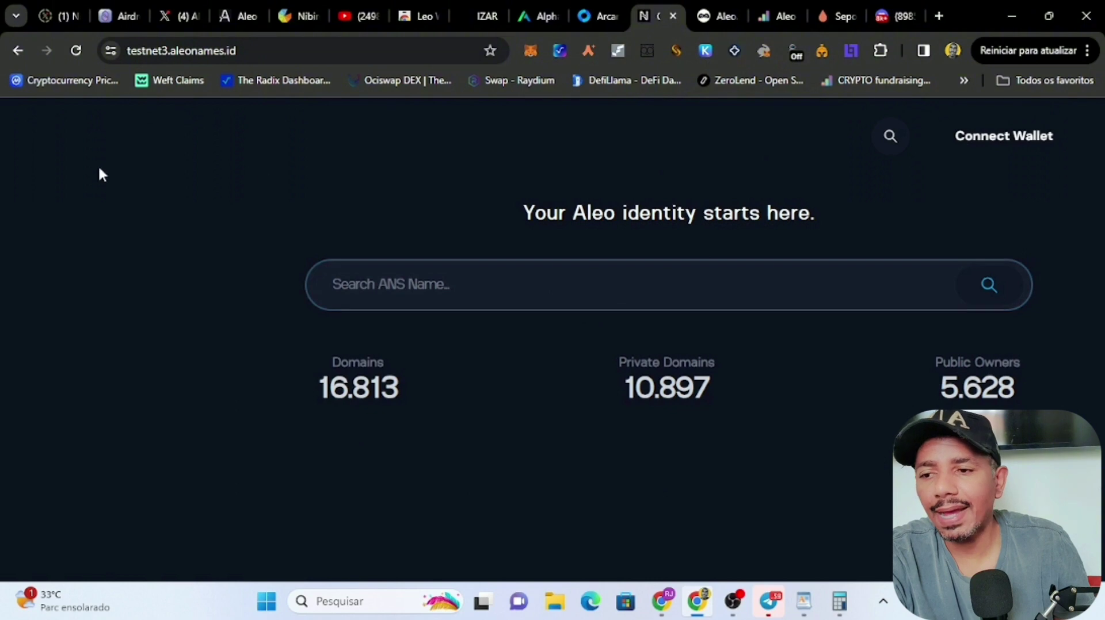
pyautogui.click(416, 293)
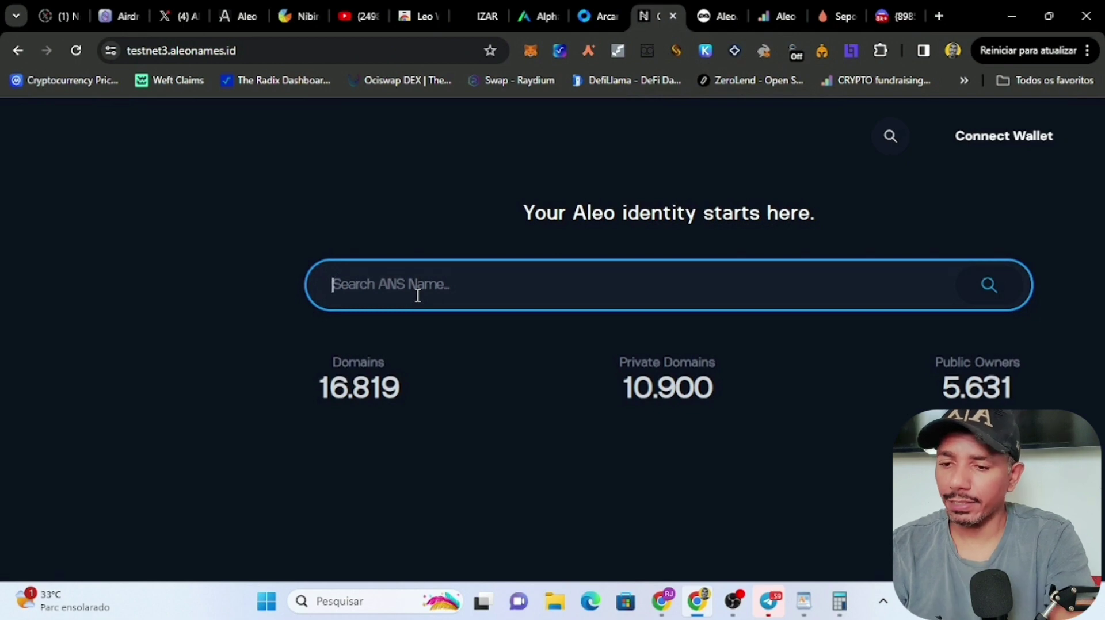
pyautogui.write('R')
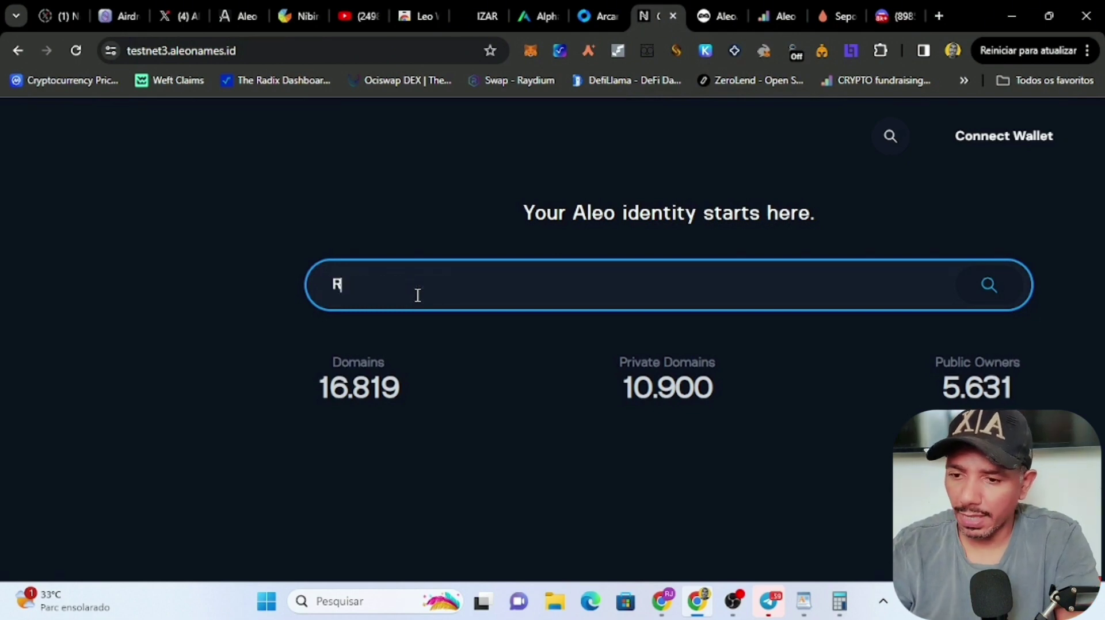
pyautogui.write('jcr')
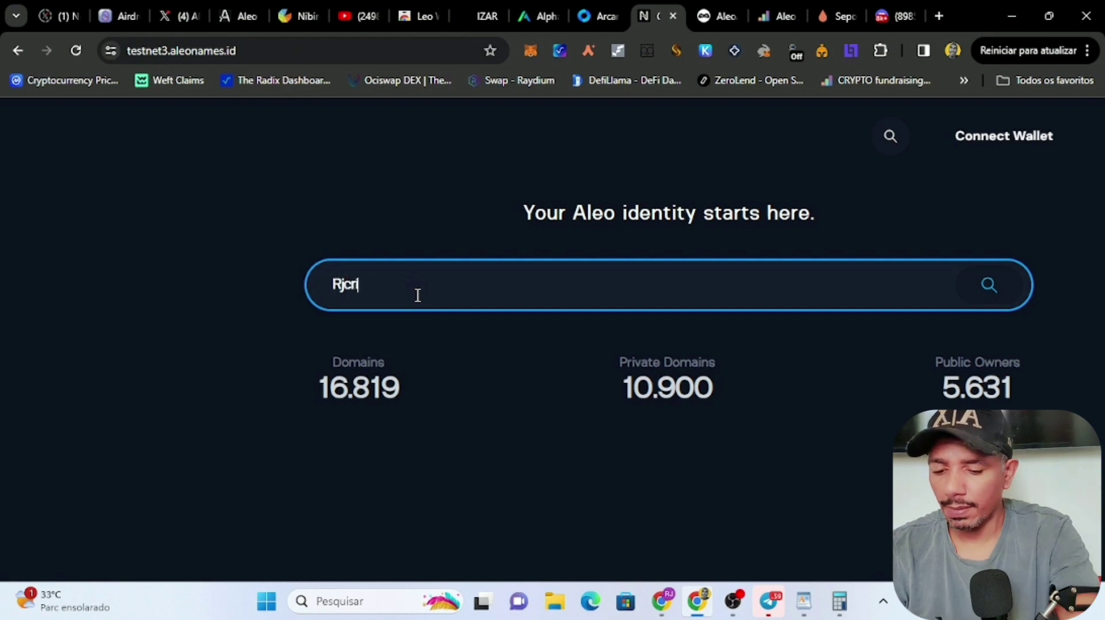
pyautogui.write('ipto')
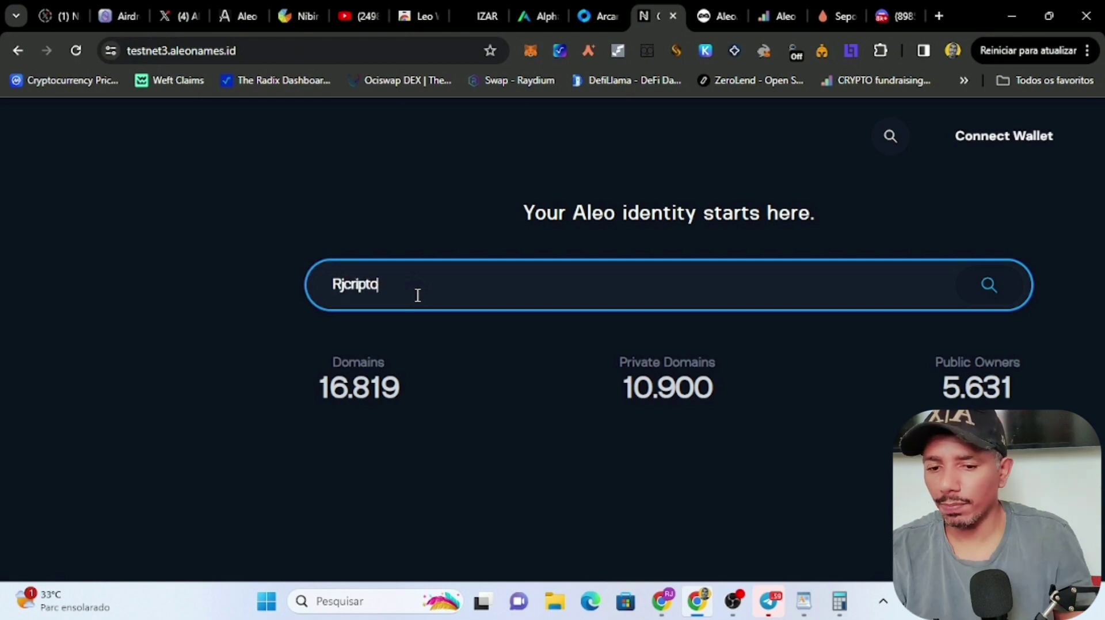
# Connect Leo Wallet to the Aleo Name Service site, accepting the decryption permission risk.
pyautogui.click(998, 147)
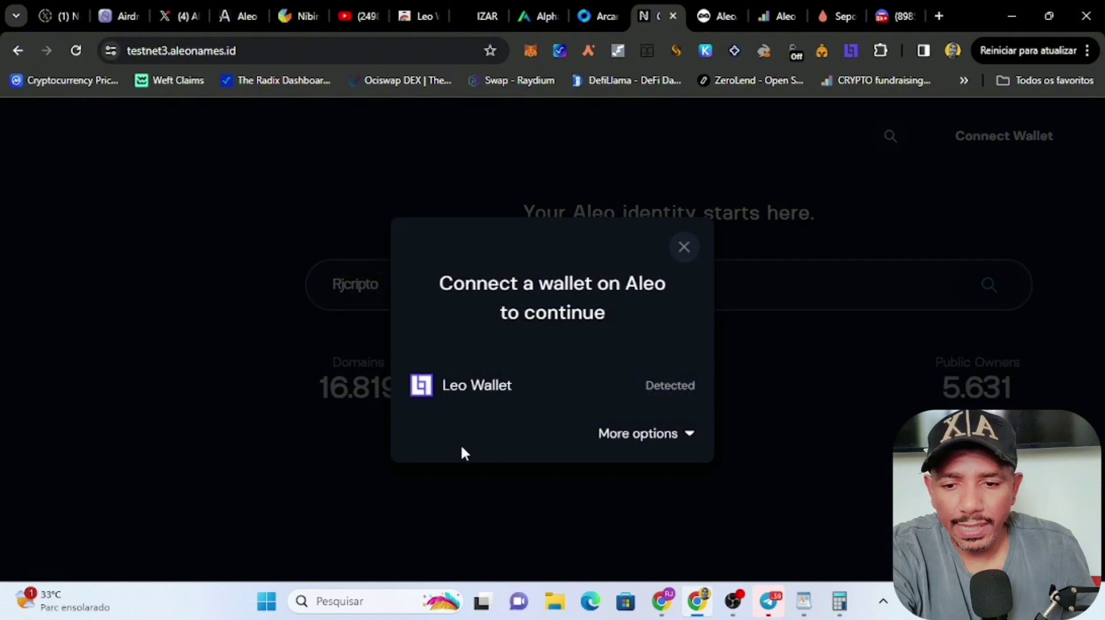
pyautogui.click(466, 395)
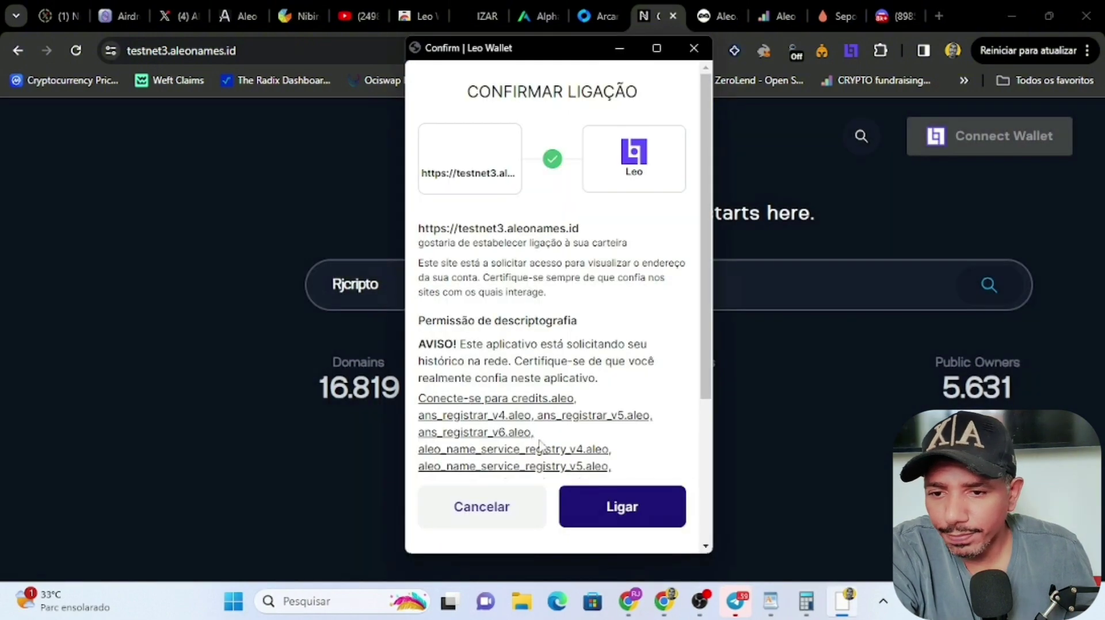
pyautogui.click(603, 521)
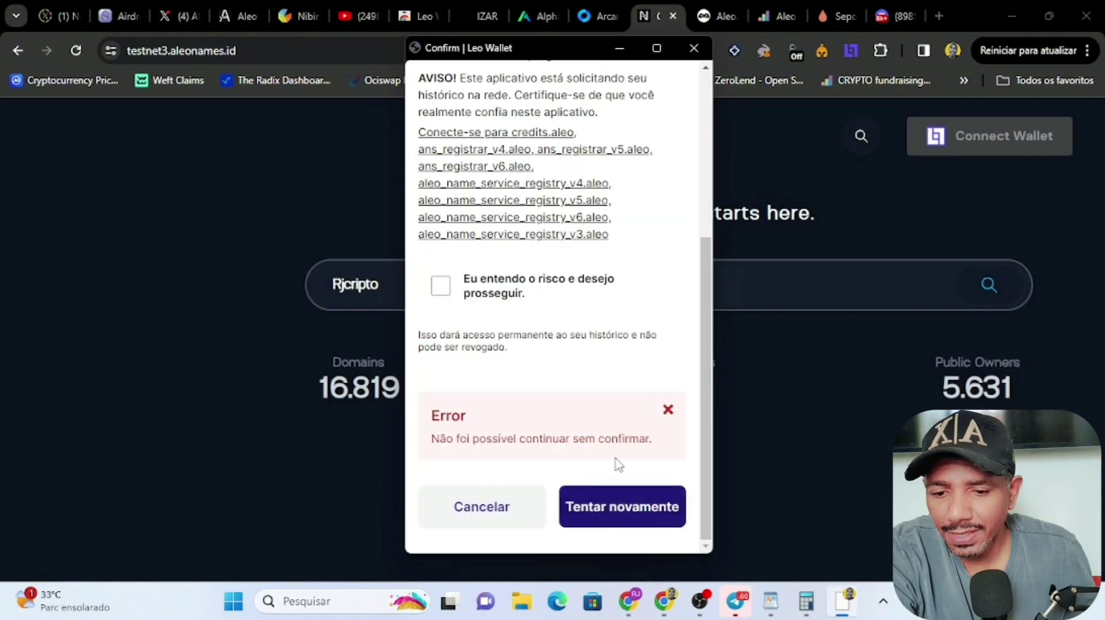
pyautogui.click(441, 286)
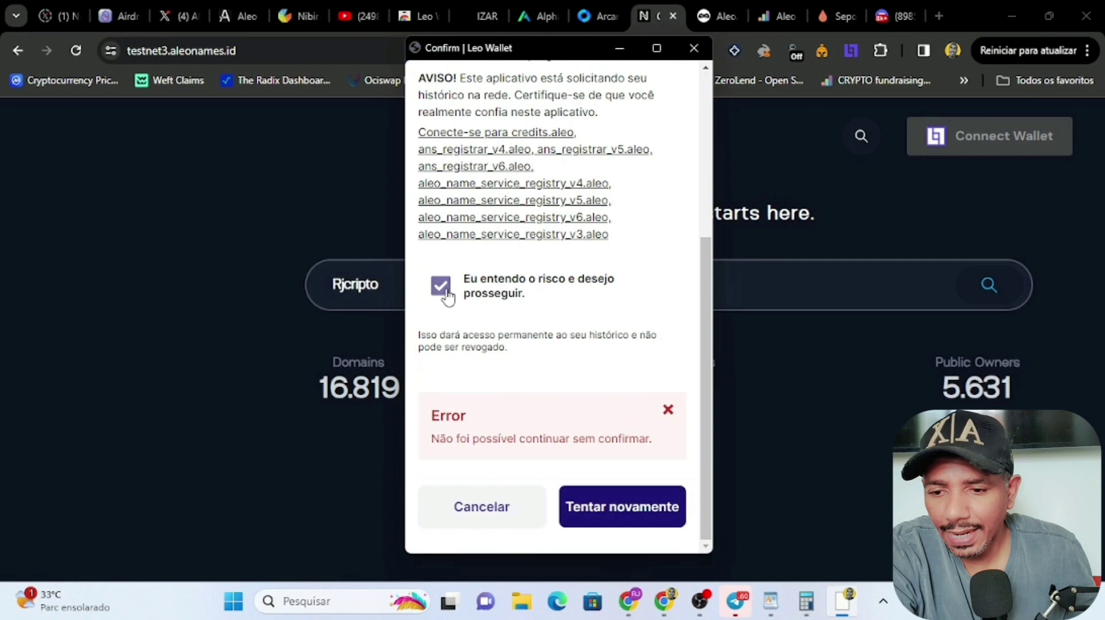
pyautogui.click(604, 519)
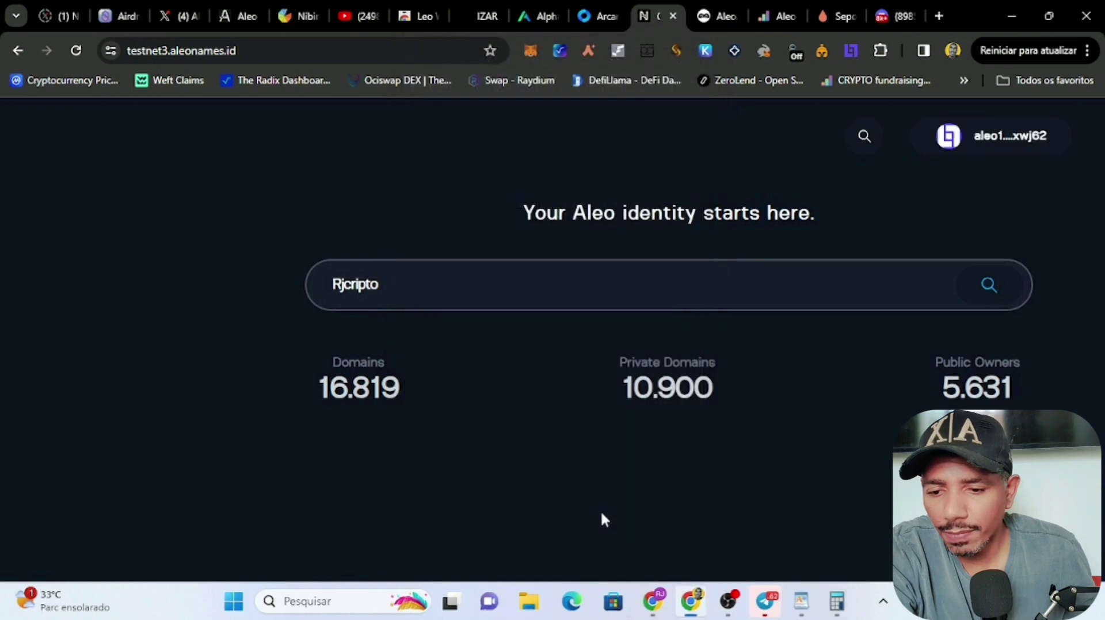
# Search for the ANS name "Rjcripto", and repeat the search in all lowercase as "rjcripto".
pyautogui.click(393, 286)
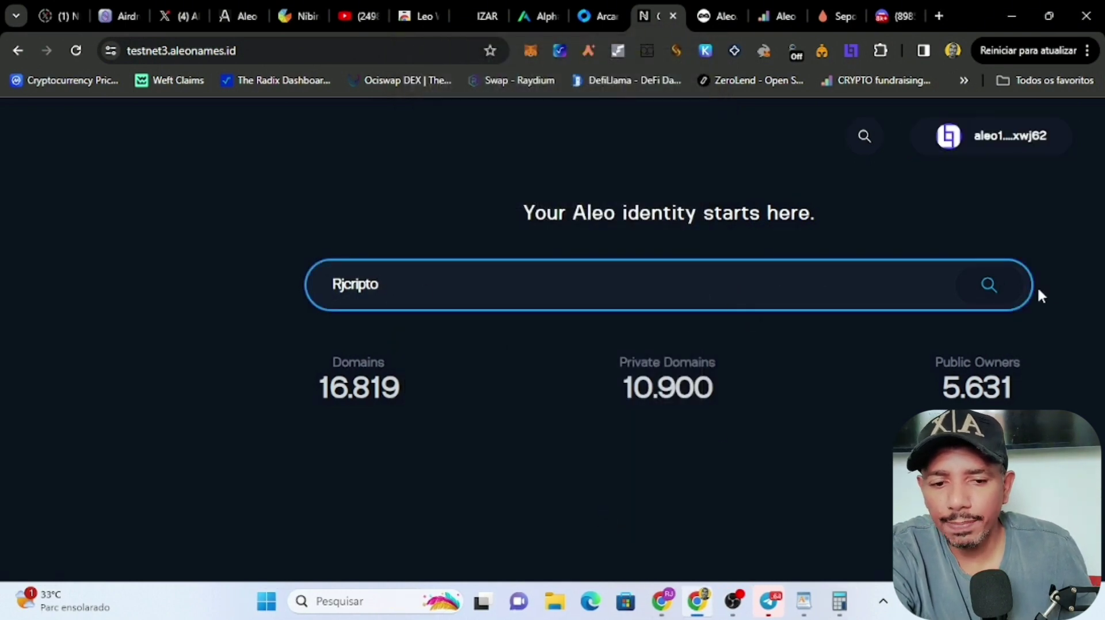
pyautogui.click(994, 286)
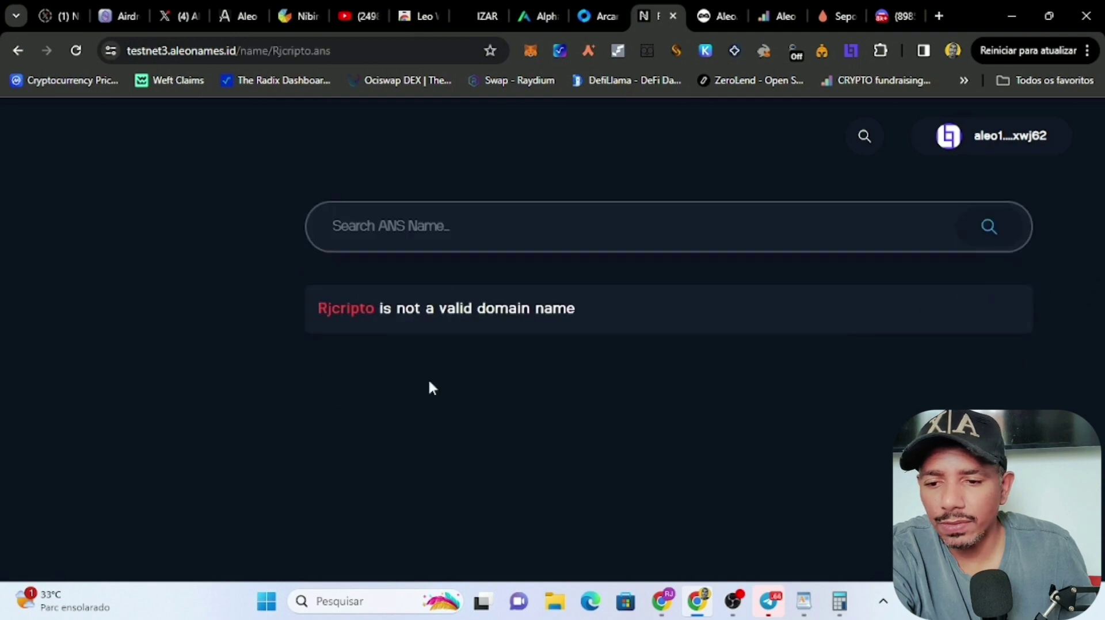
pyautogui.click(397, 227)
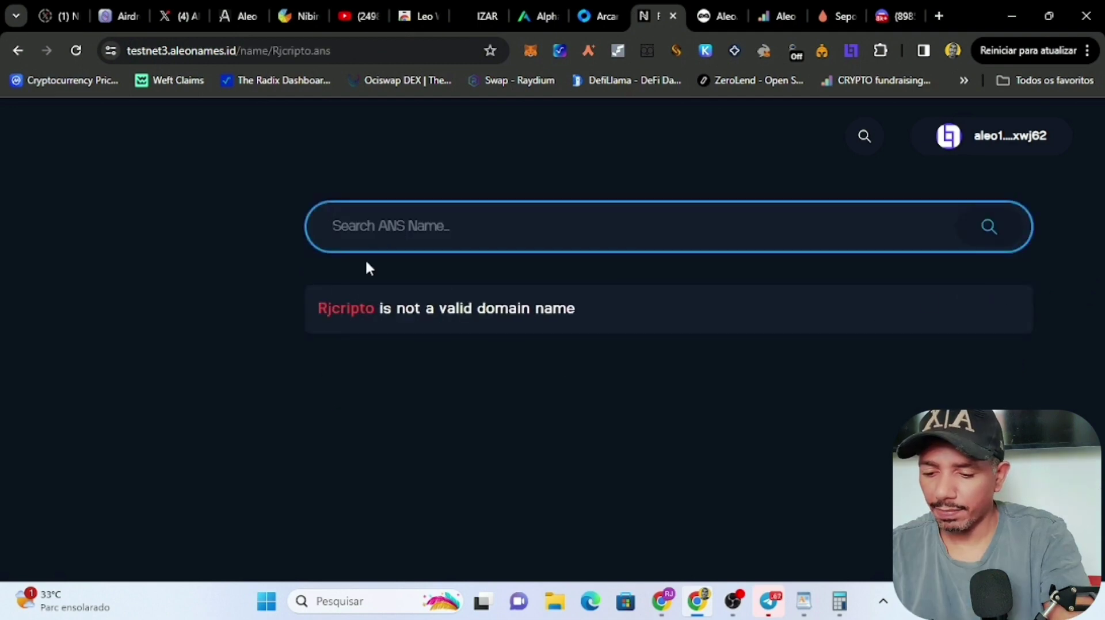
pyautogui.write('rjcr')
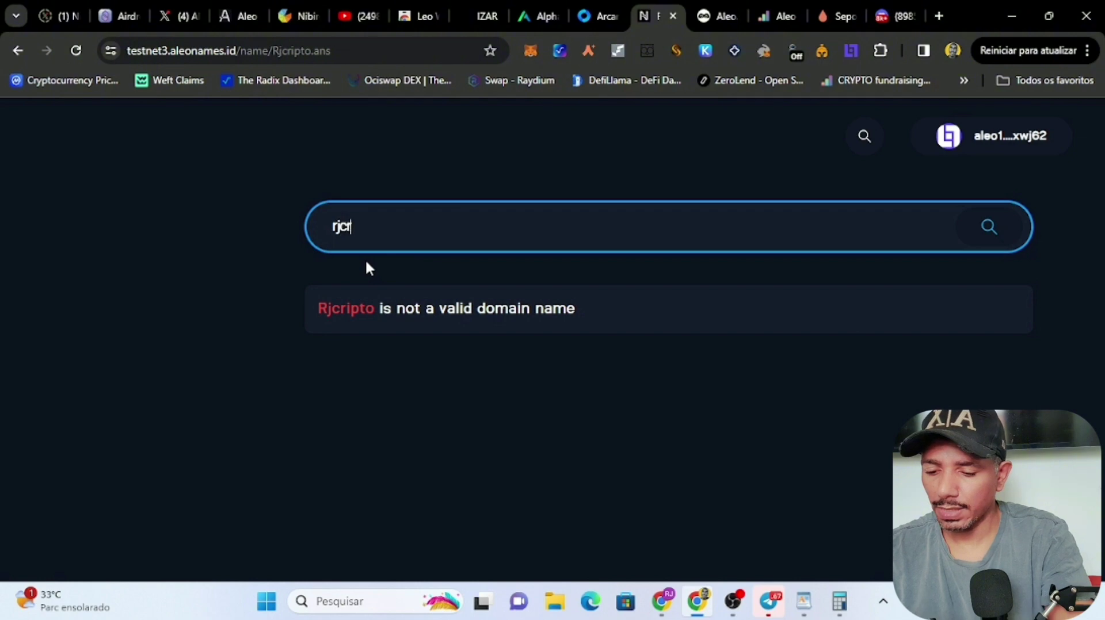
pyautogui.write('ipto')
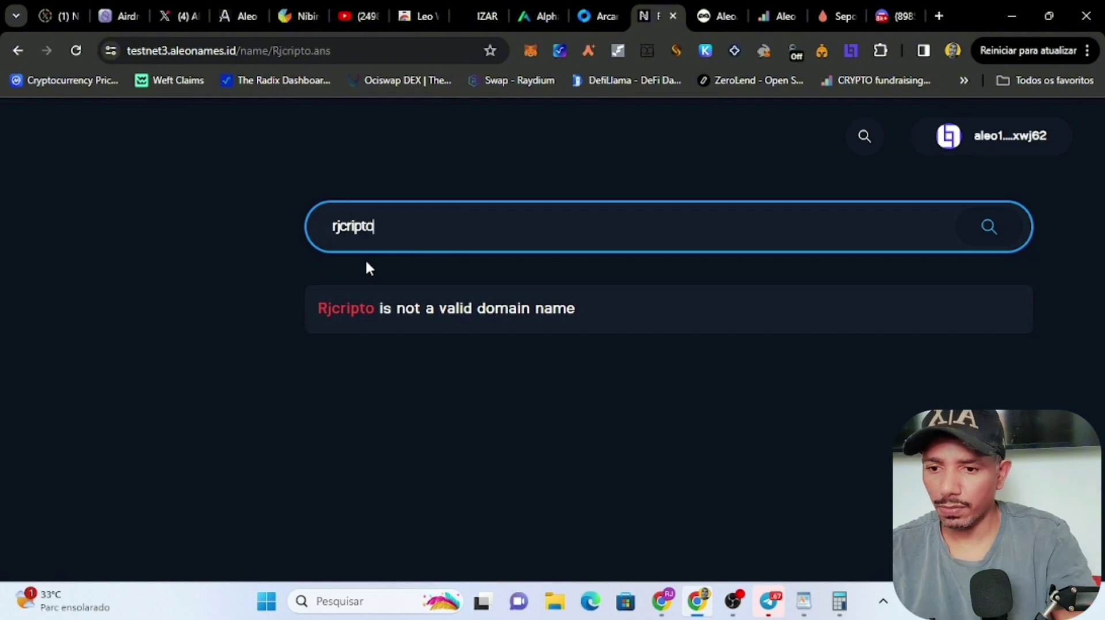
pyautogui.click(990, 230)
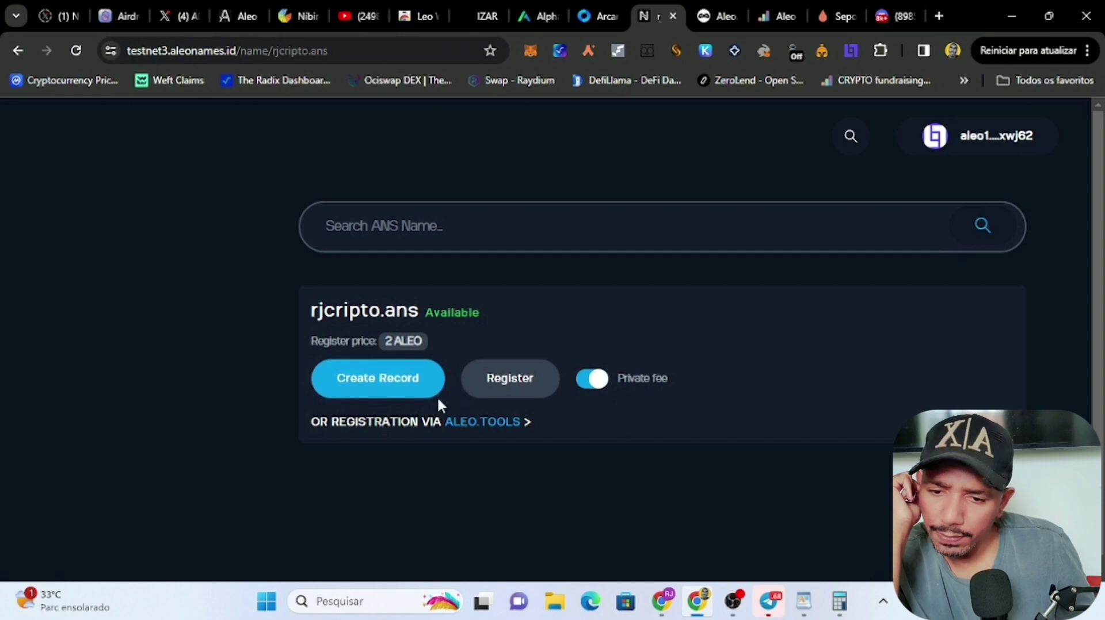
# Create the record for rjcripto.ans with the private fee enabled and confirm the credits transfer in Leo Wallet.
pyautogui.click(387, 388)
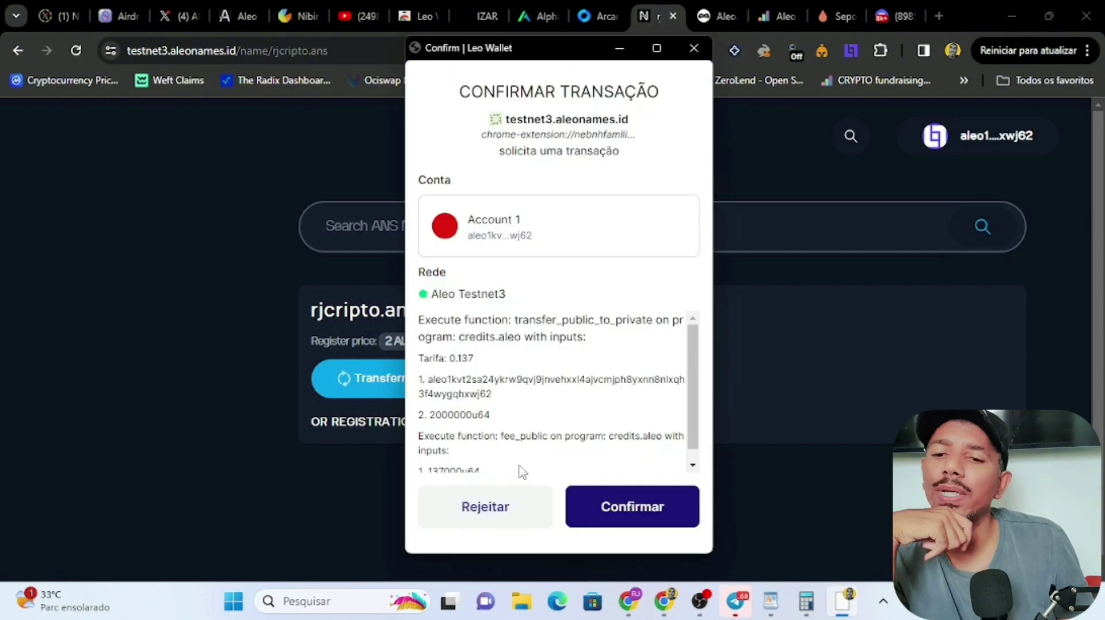
pyautogui.scroll(-1, 665, 408)
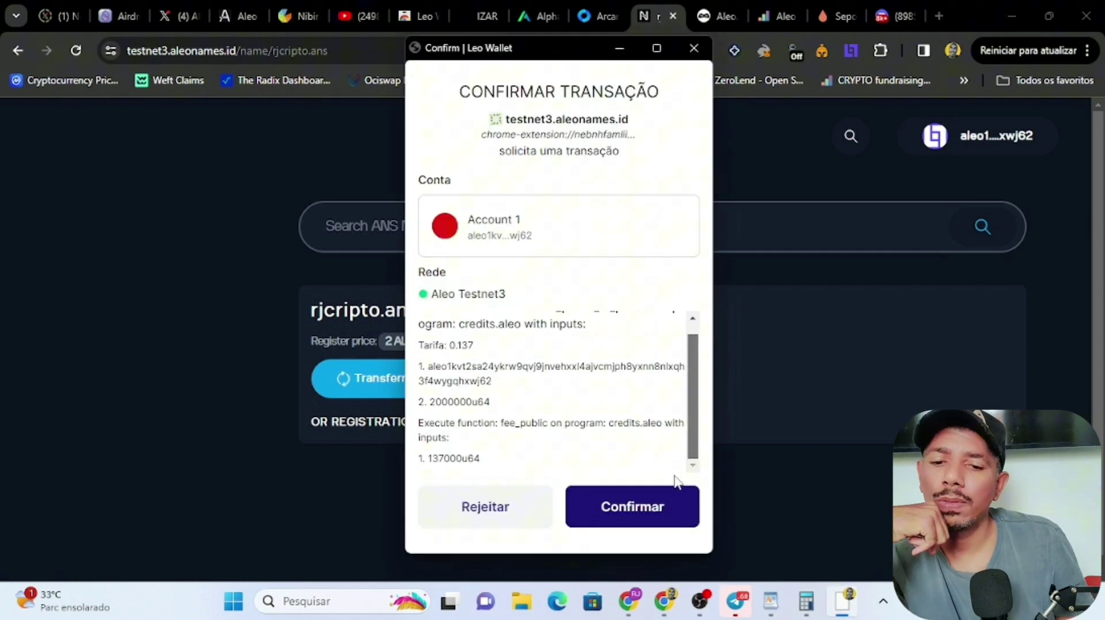
pyautogui.click(615, 511)
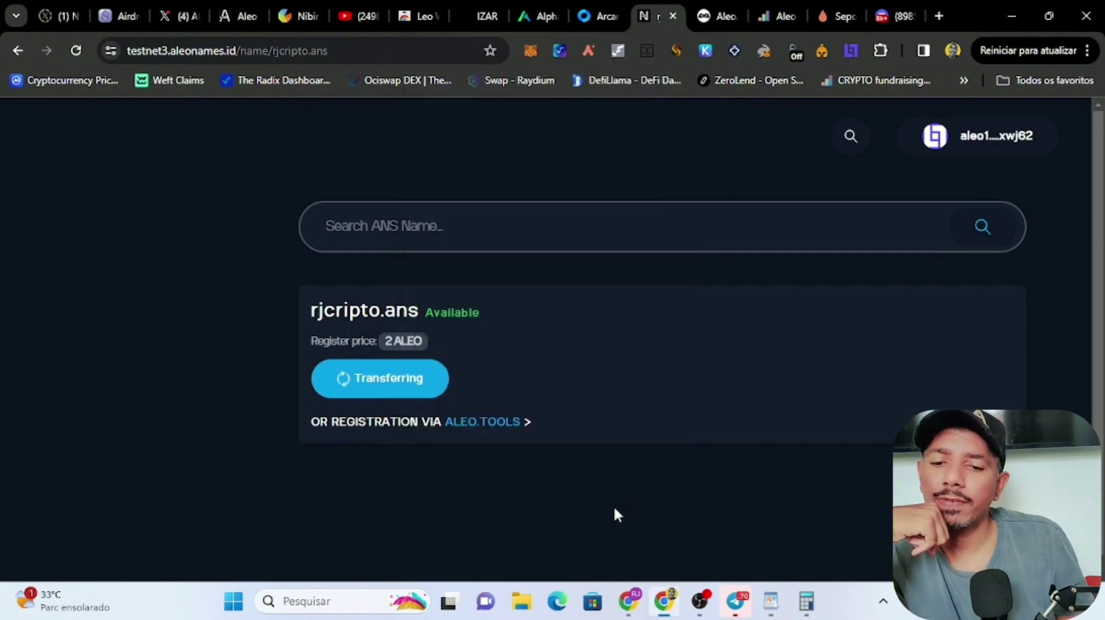
# Return to Arcane Finance, dismiss the mint message, and set up the swap from USDC to WETH.
pyautogui.click(601, 17)
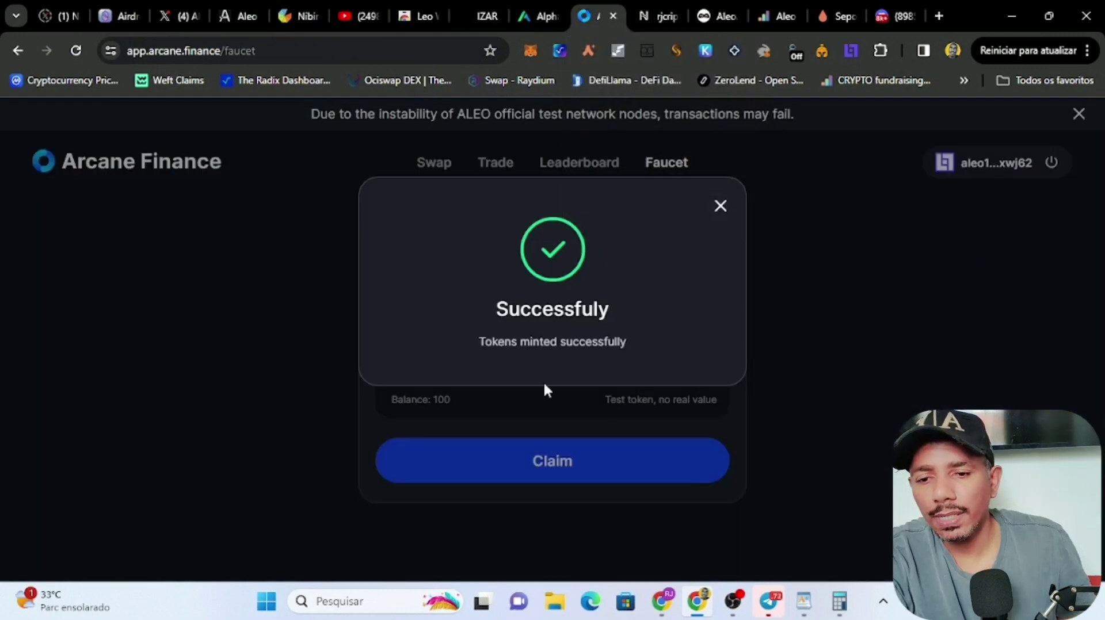
pyautogui.click(720, 206)
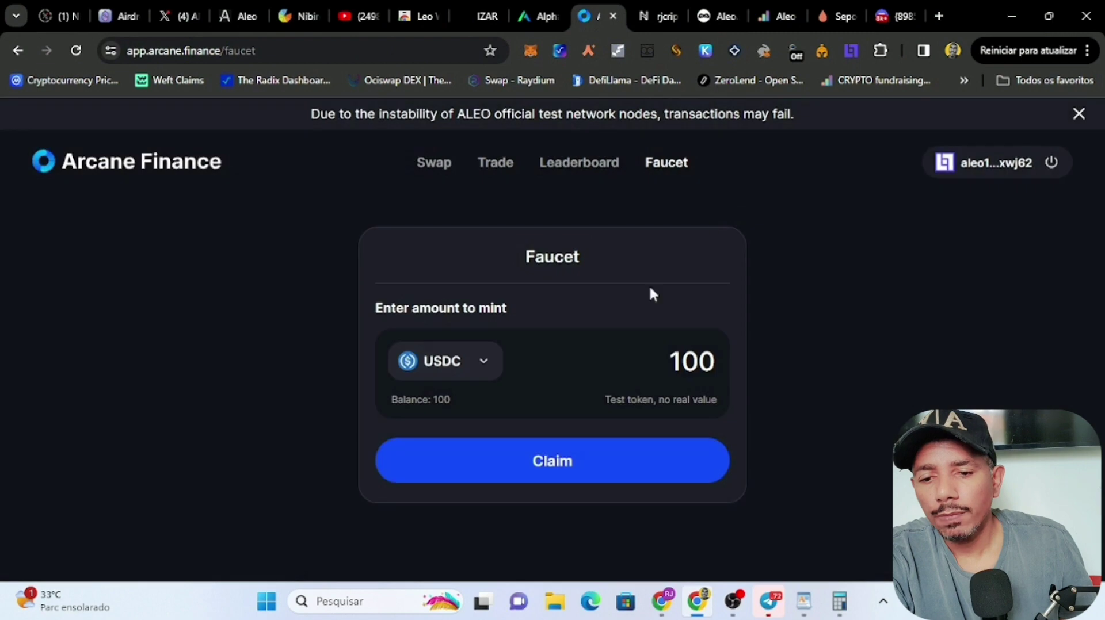
pyautogui.click(452, 172)
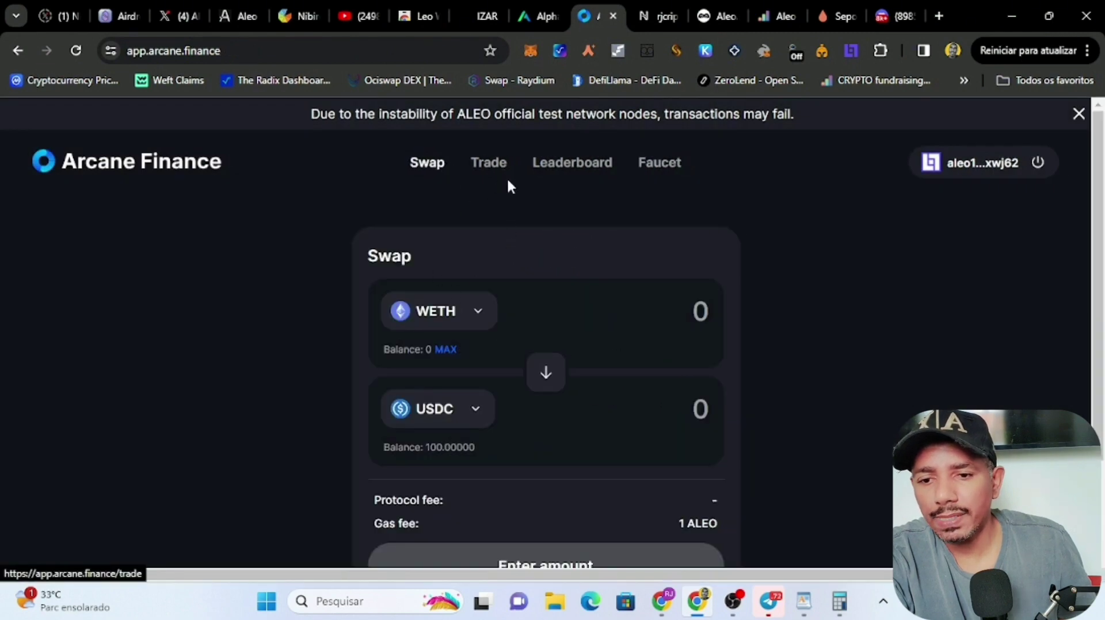
pyautogui.scroll(-1, 530, 320)
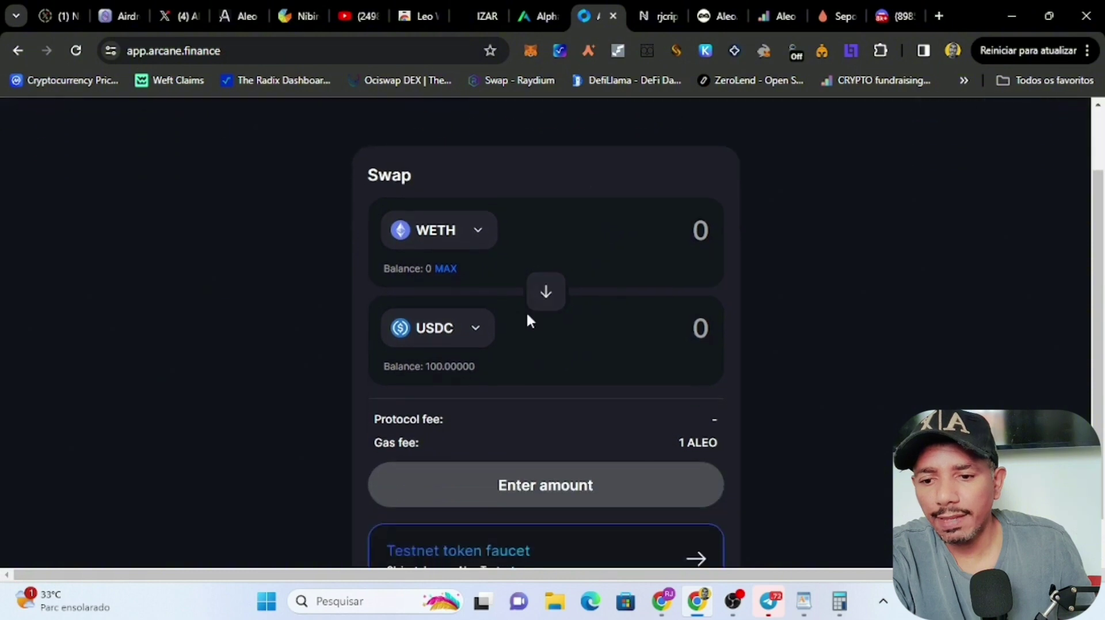
pyautogui.click(548, 292)
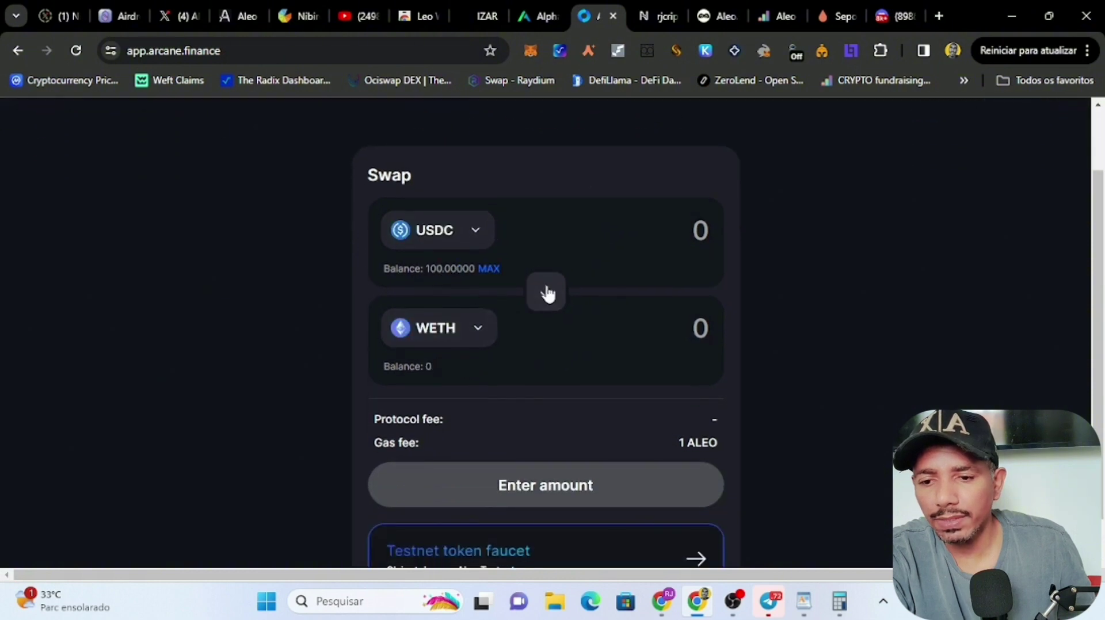
# Swap 0.1 USDC for WETH and confirm the swap transaction in Leo Wallet.
pyautogui.click(682, 233)
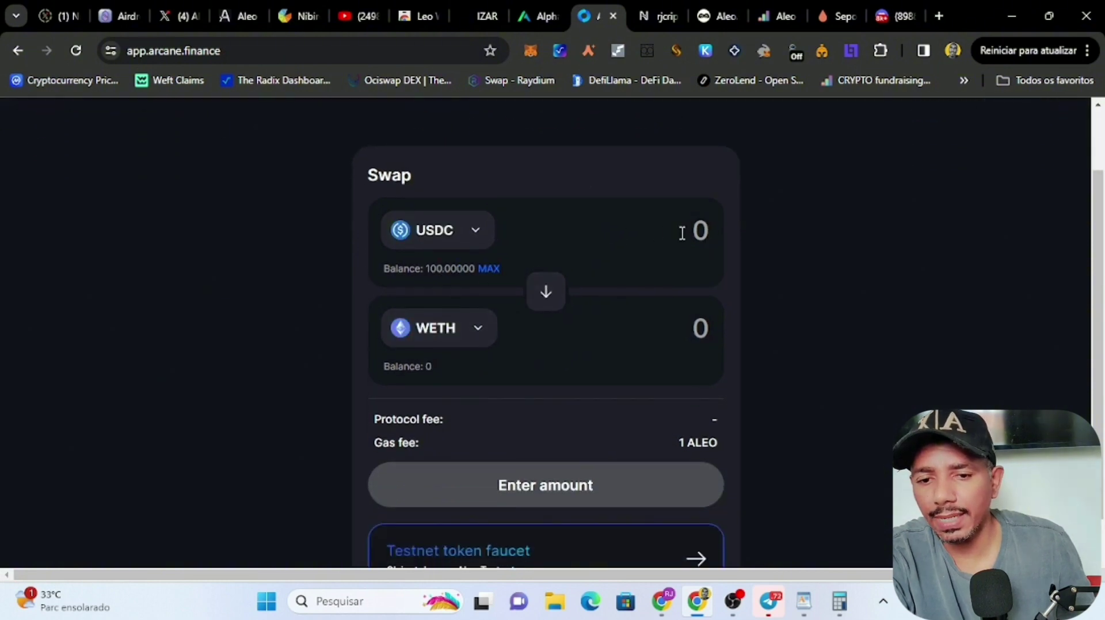
pyautogui.write('0.')
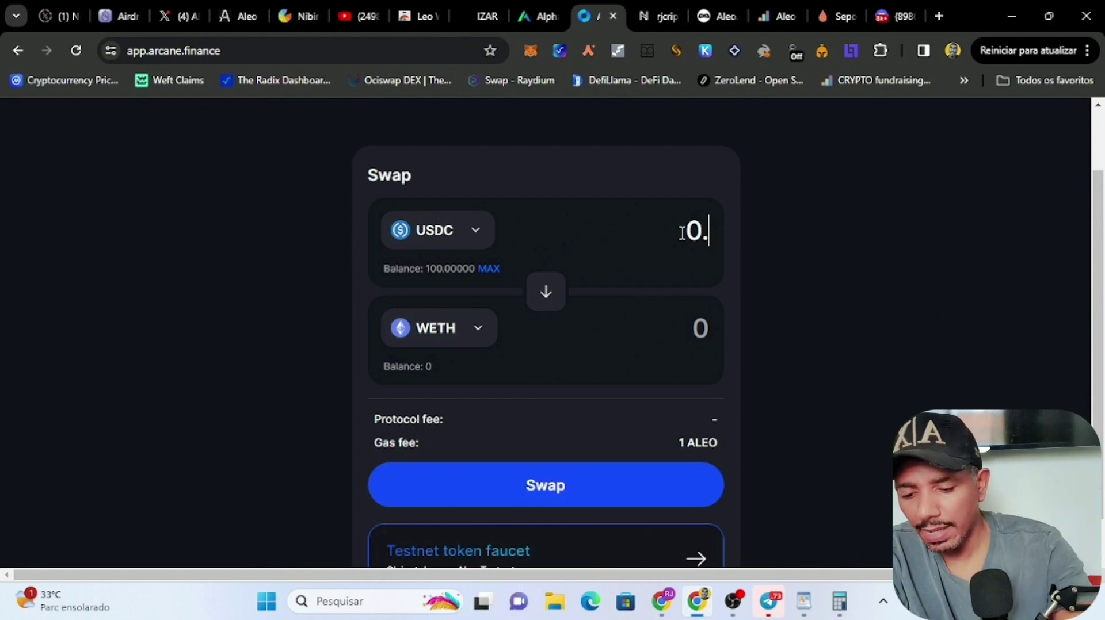
pyautogui.write('2')
pyautogui.press('BackSpace')
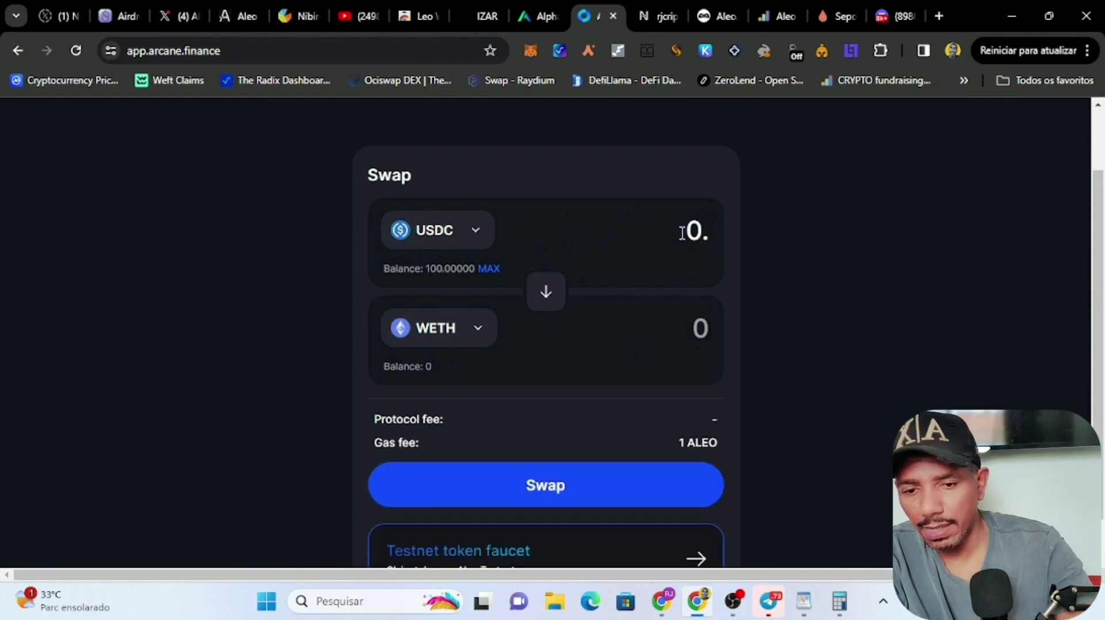
pyautogui.write('0')
pyautogui.press('BackSpace')
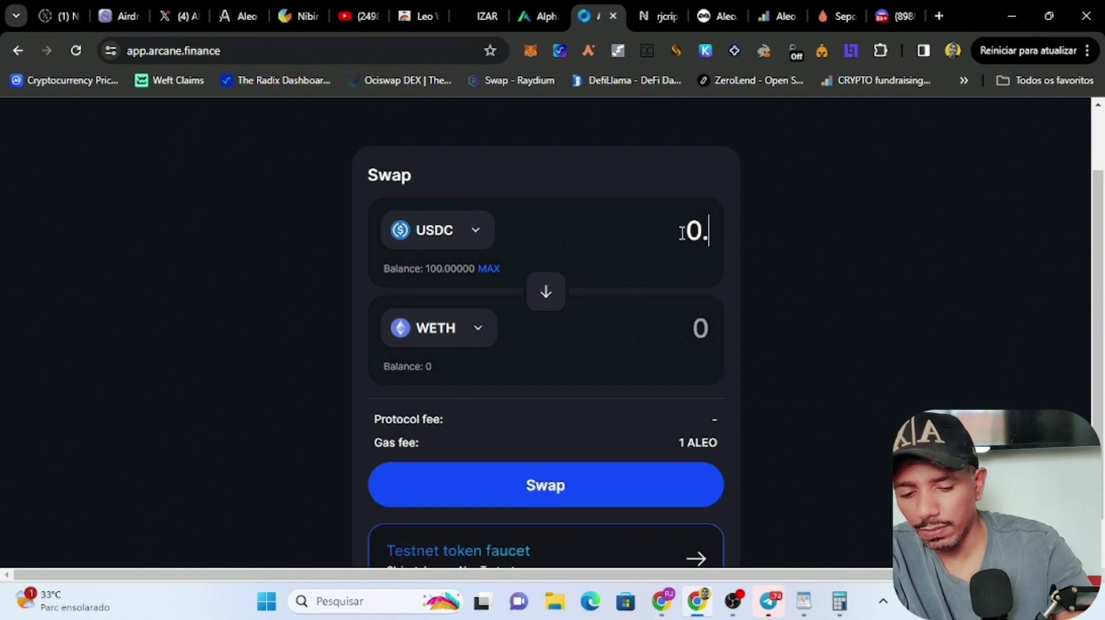
pyautogui.write('1')
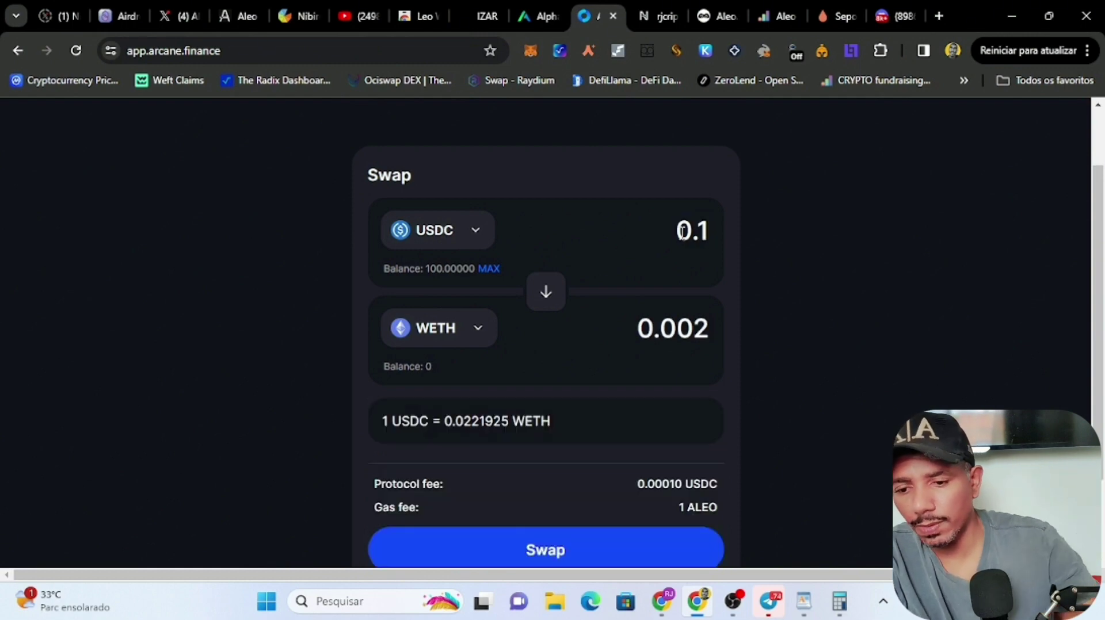
pyautogui.click(562, 558)
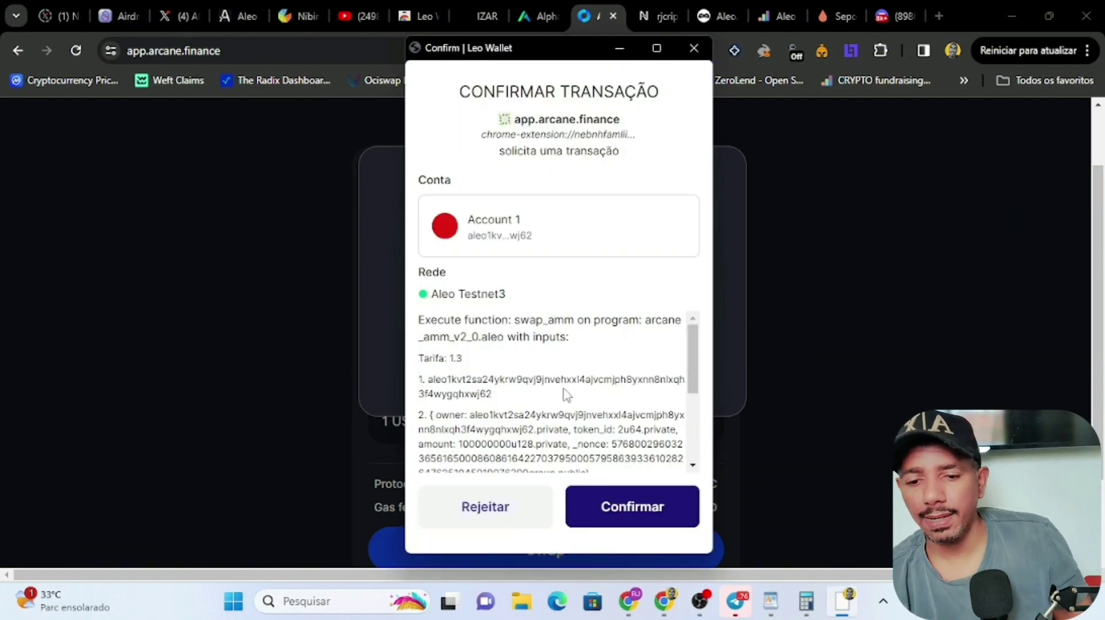
pyautogui.scroll(-5, 567, 395)
pyautogui.click(607, 510)
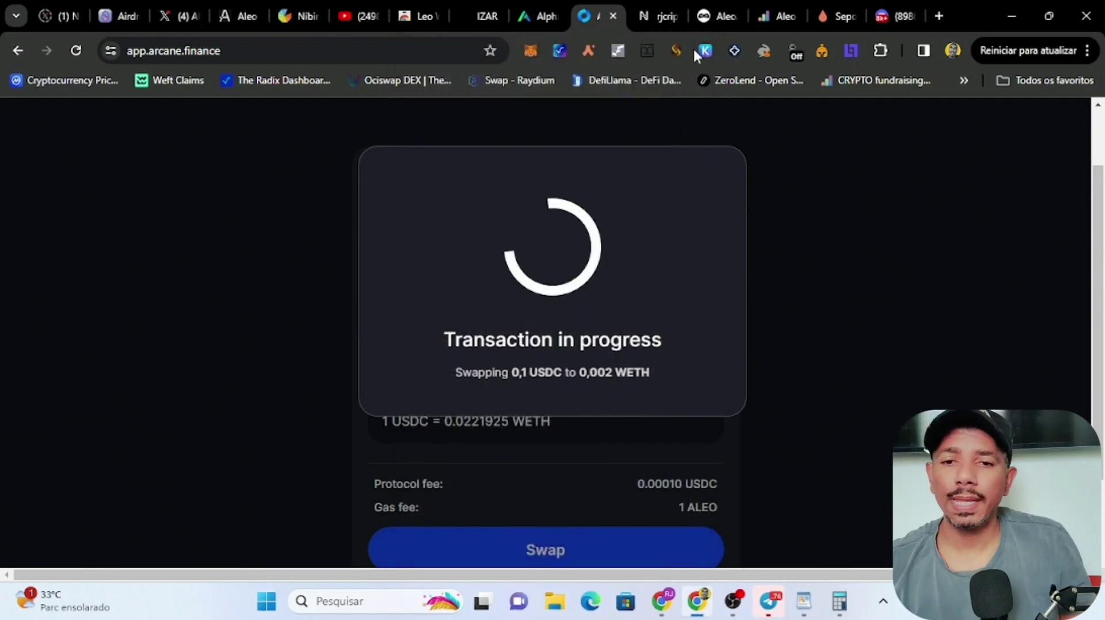
# Return to the Aleo Name Service page, request the rjcripto.ans record again, and approve the transfer in Leo Wallet.
pyautogui.click(663, 14)
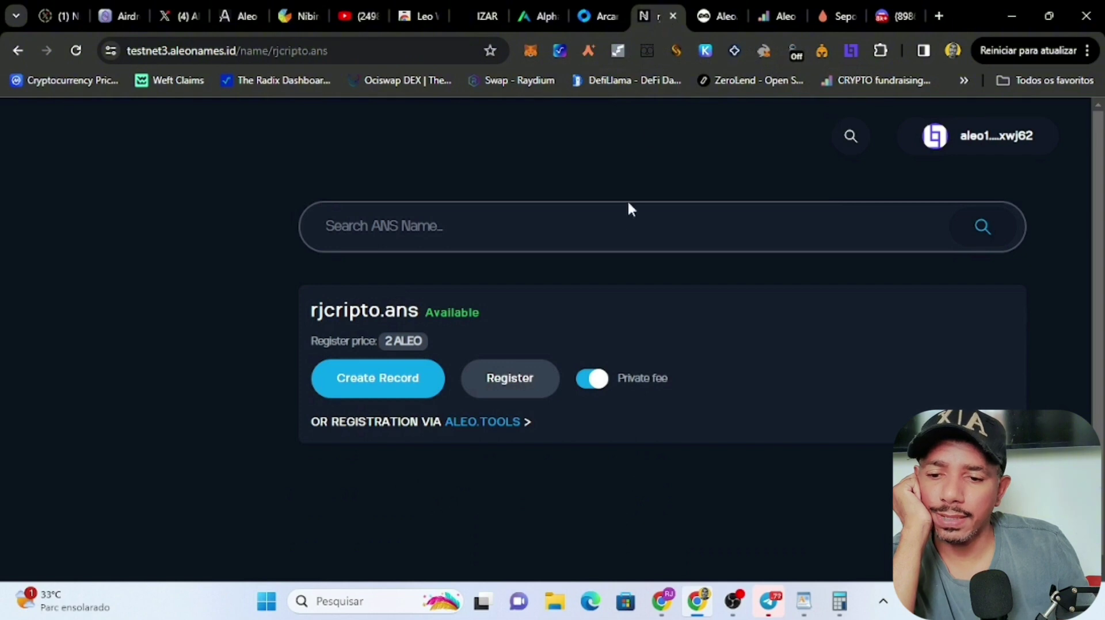
pyautogui.click(409, 385)
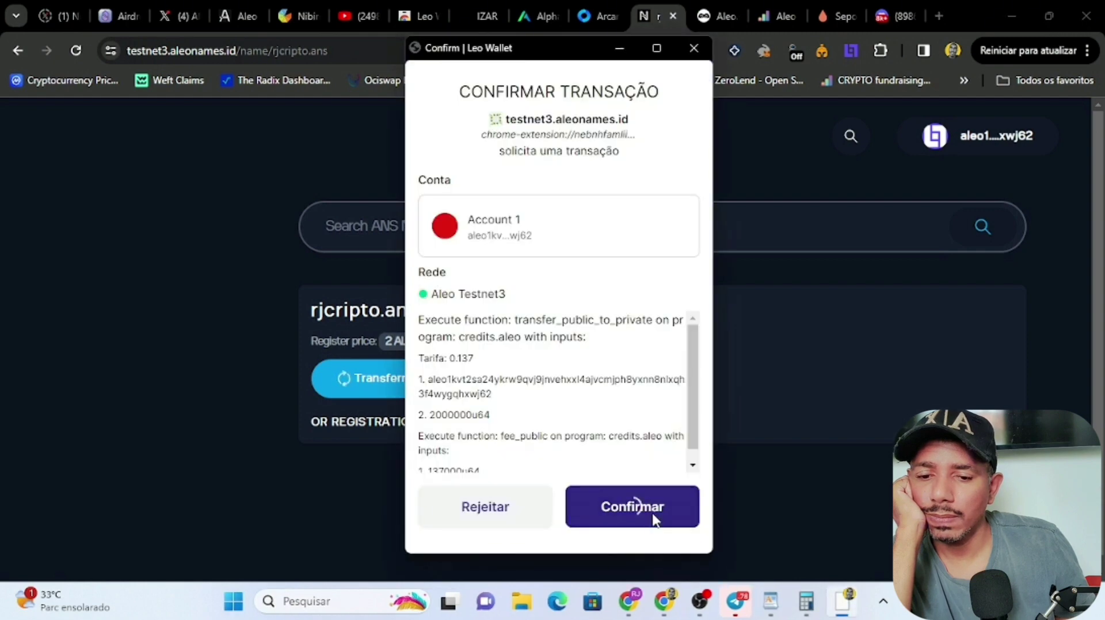
pyautogui.click(653, 517)
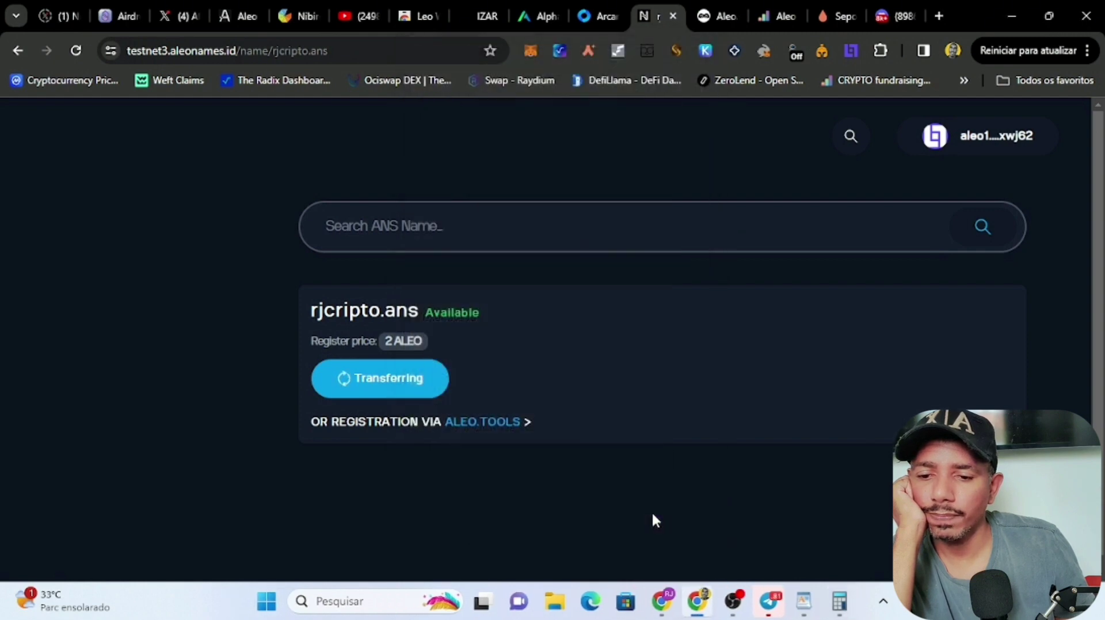